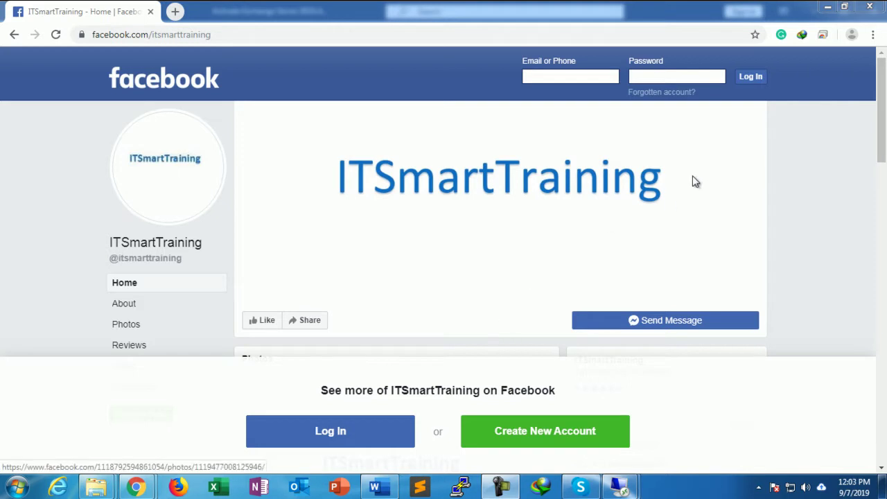
# Switch from the Facebook page to the Word guide 'Activate Exchange Server 2019'.
pyautogui.click(375, 489)
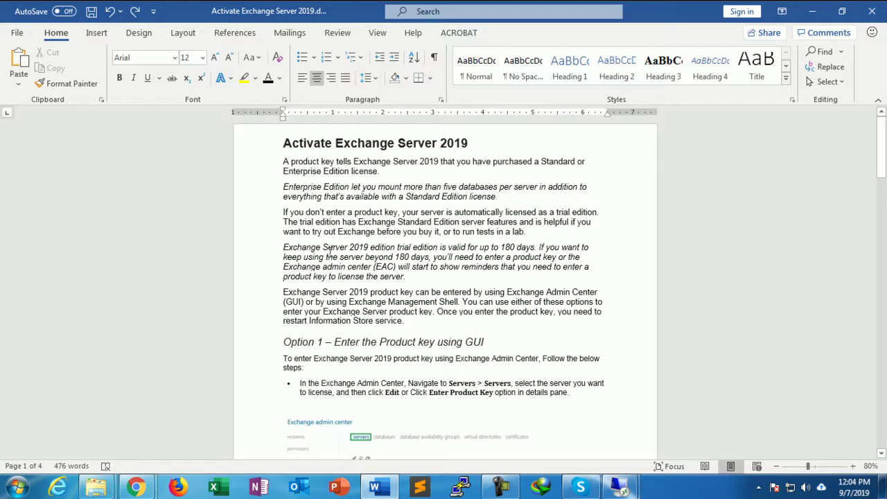
# Highlight the 180-day trial validity sentence and the phrase about using Exchange Management Shell.
pyautogui.scroll(-1, 334, 265)
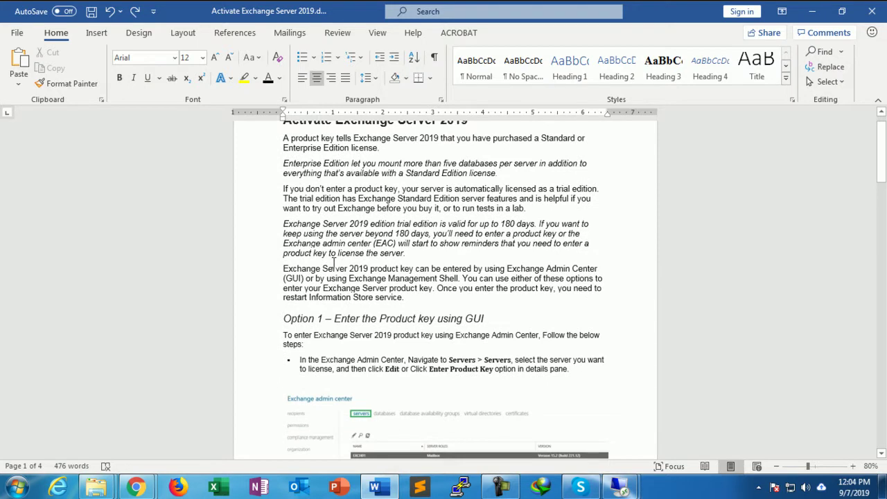
pyautogui.moveTo(283, 224); pyautogui.dragTo(535, 224)
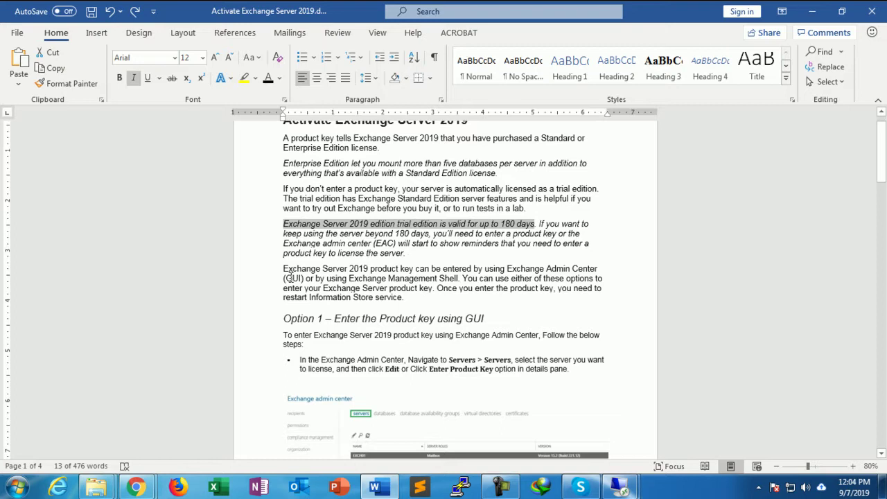
pyautogui.moveTo(284, 271); pyautogui.dragTo(457, 278)
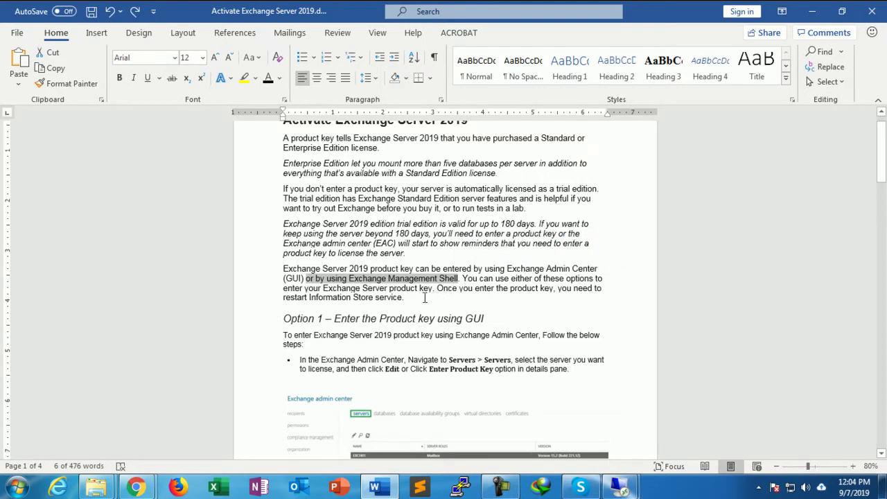
# Select the 'Option 1 – Enter the Product key using GUI' heading and scroll to its first step.
pyautogui.scroll(-5, 421, 320)
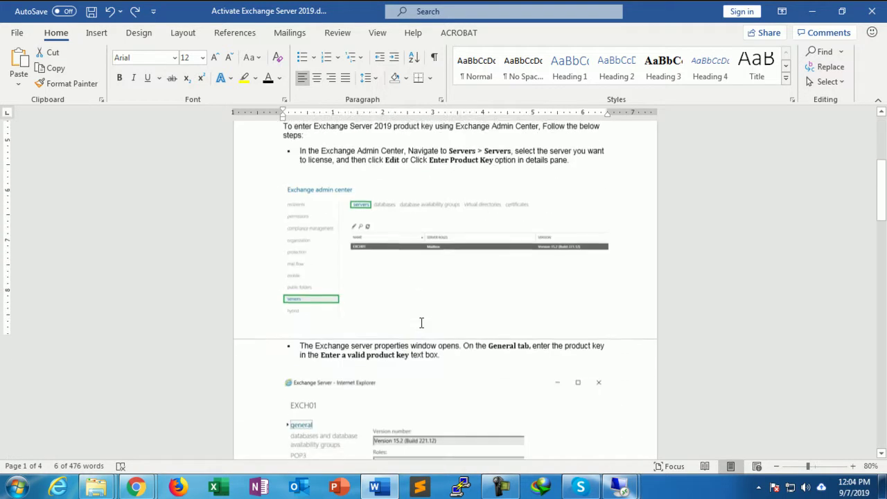
pyautogui.scroll(2, 421, 322)
pyautogui.doubleClick(339, 178)
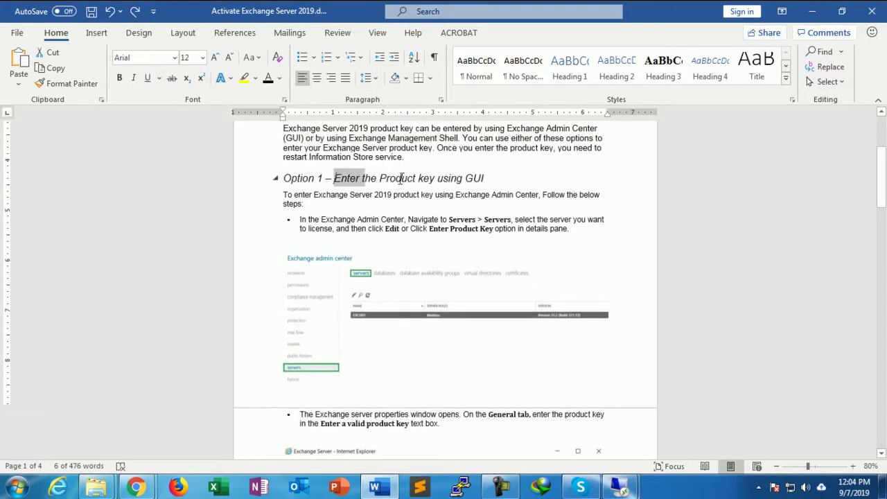
pyautogui.moveTo(400, 178); pyautogui.dragTo(485, 180)
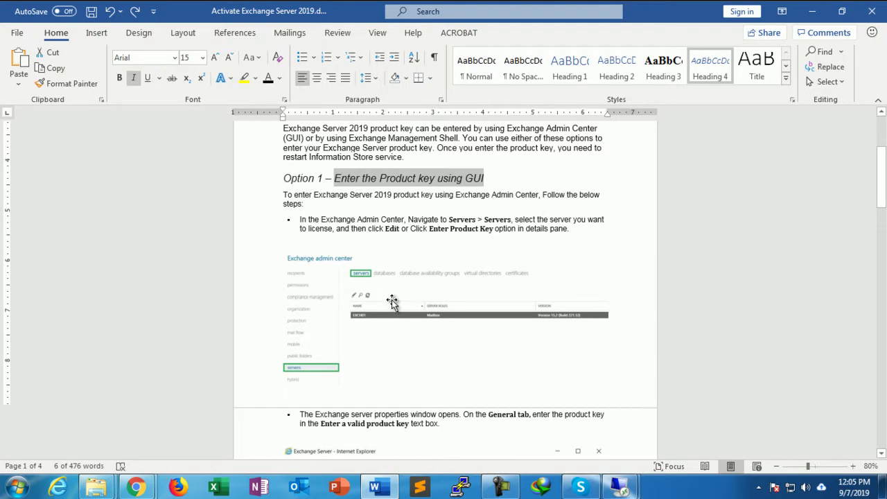
pyautogui.scroll(-1, 392, 301)
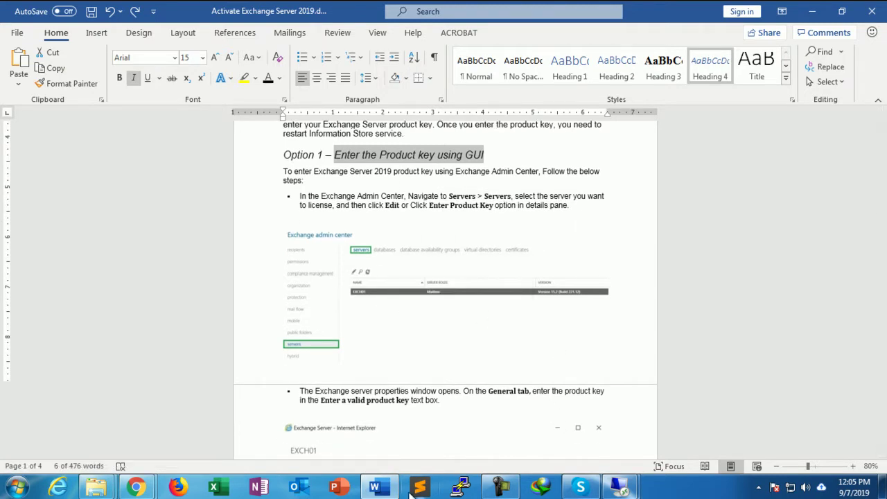
# In the Exchange 2019 remote session, load ex1.smartlab.com/ecp in Chrome.
pyautogui.moveTo(620, 487)
pyautogui.click(648, 462)
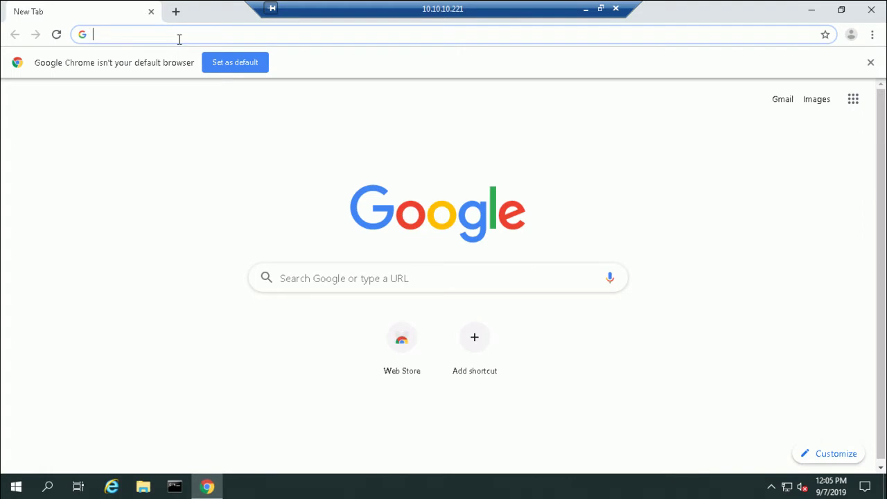
pyautogui.write('ex1')
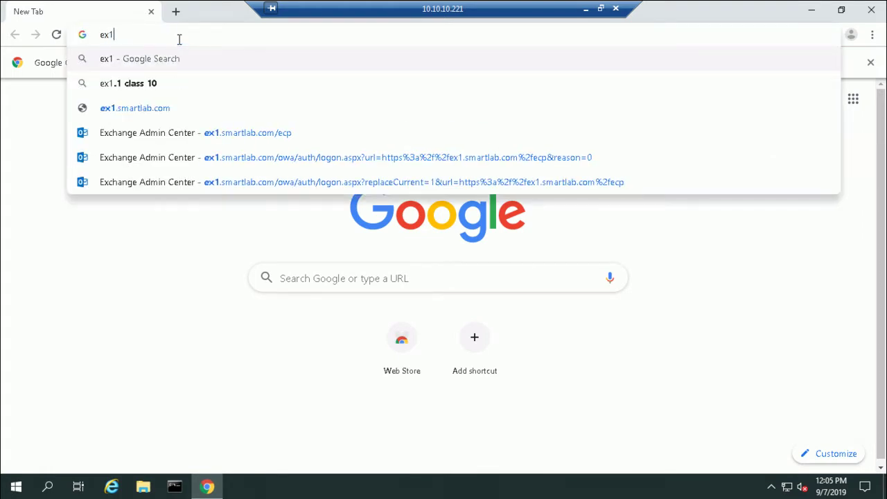
pyautogui.write('.smartla')
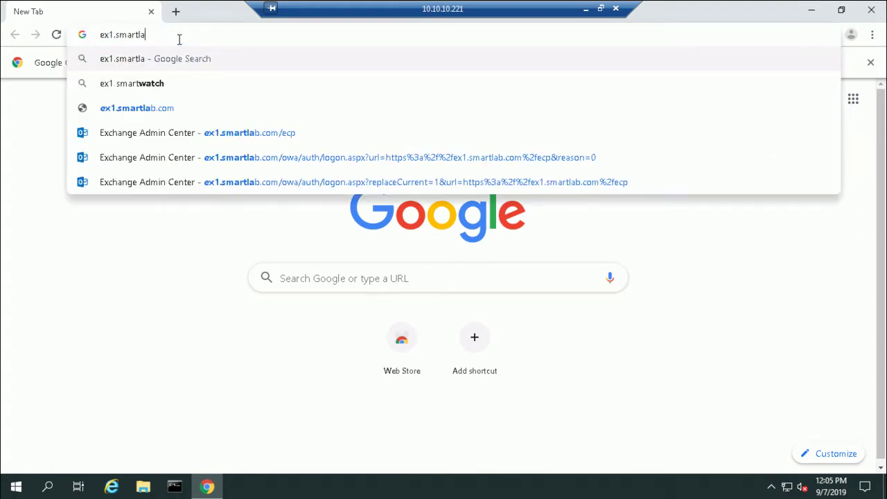
pyautogui.write('b')
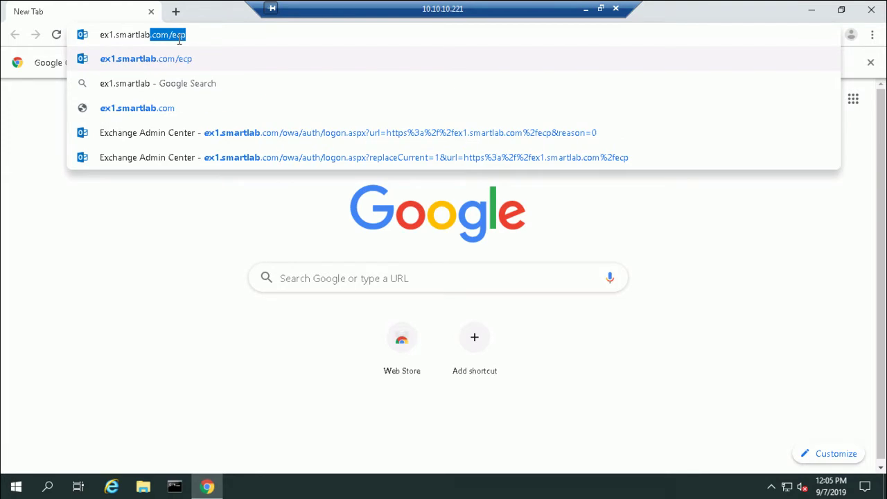
pyautogui.press('Right')
pyautogui.press('Return')
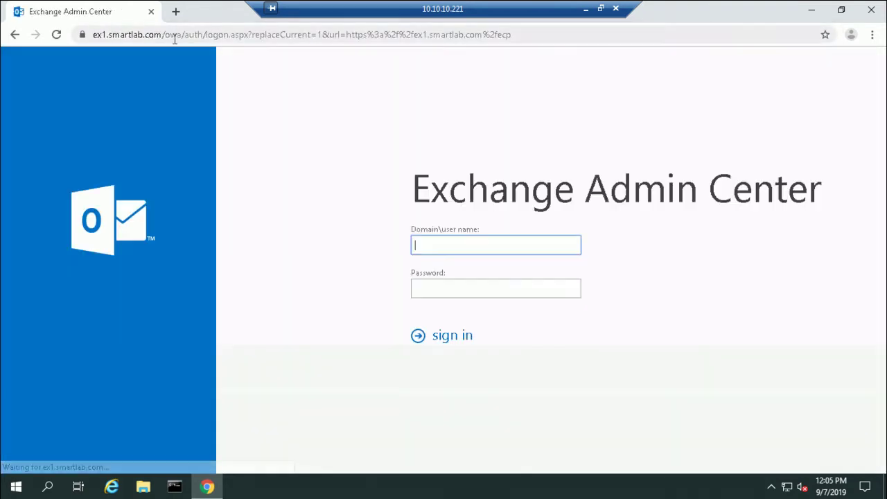
# Sign in with the domain administrator username and password.
pyautogui.write('sma')
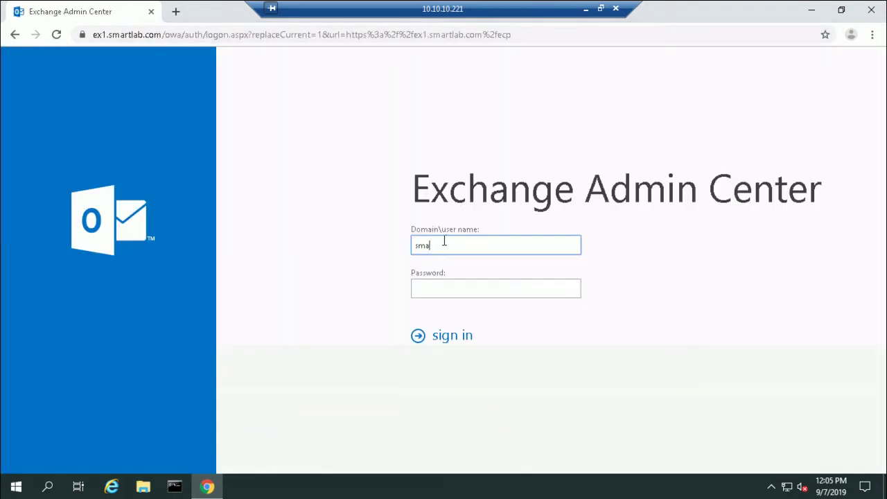
pyautogui.write('rtlab\\administrator')
pyautogui.press('Tab')
pyautogui.write('********')
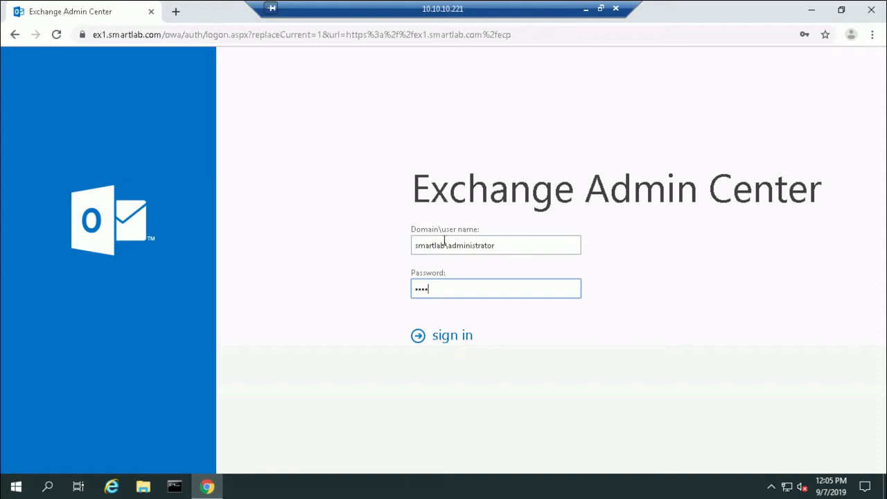
pyautogui.press('Return')
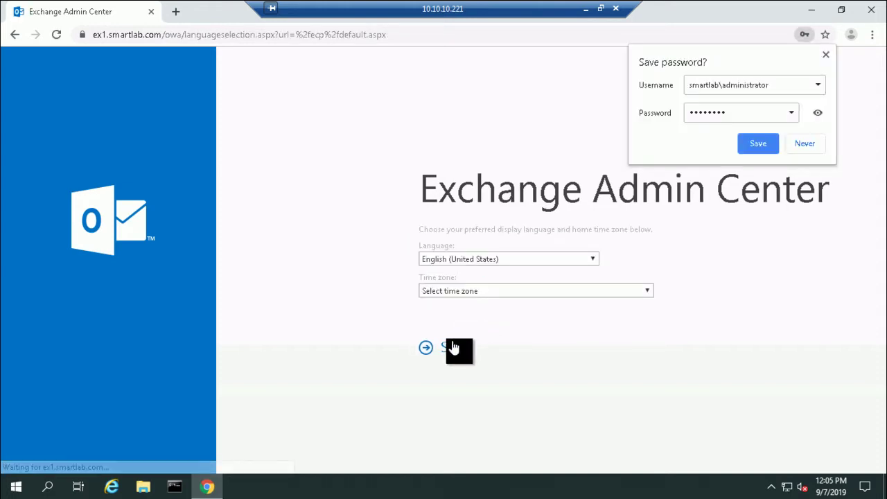
# Decline saving the password, choose English (India) and UTC+05:30 Chennai, Kolkata, Mumbai, New Delhi, then save.
pyautogui.click(806, 143)
pyautogui.click(516, 258)
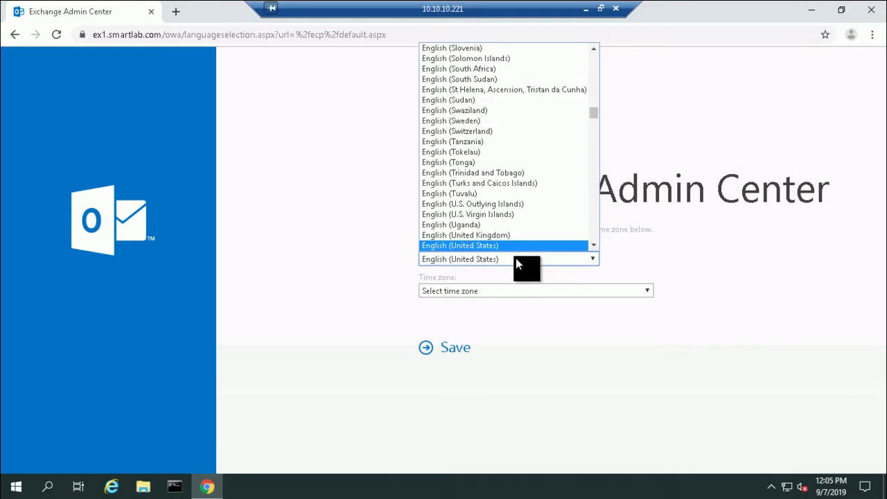
pyautogui.moveTo(593, 115); pyautogui.dragTo(593, 85)
pyautogui.click(484, 127)
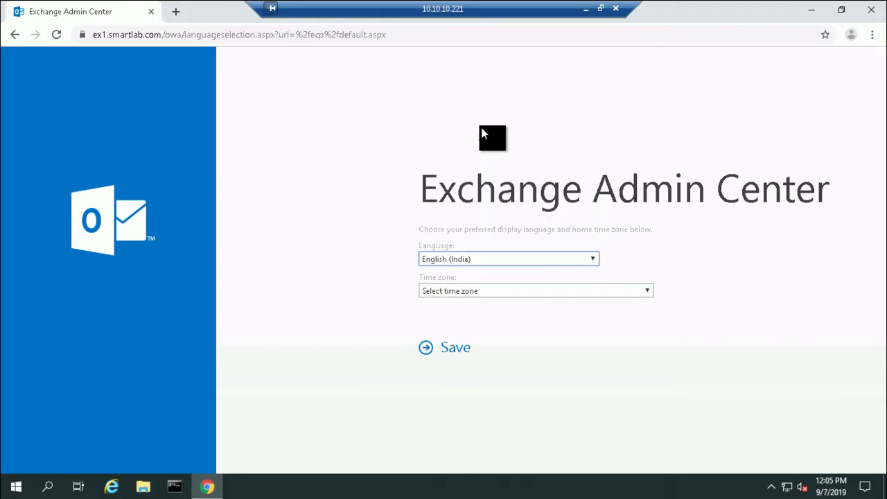
pyautogui.click(479, 291)
pyautogui.moveTo(650, 102); pyautogui.dragTo(640, 161)
pyautogui.scroll(-10, 639, 162)
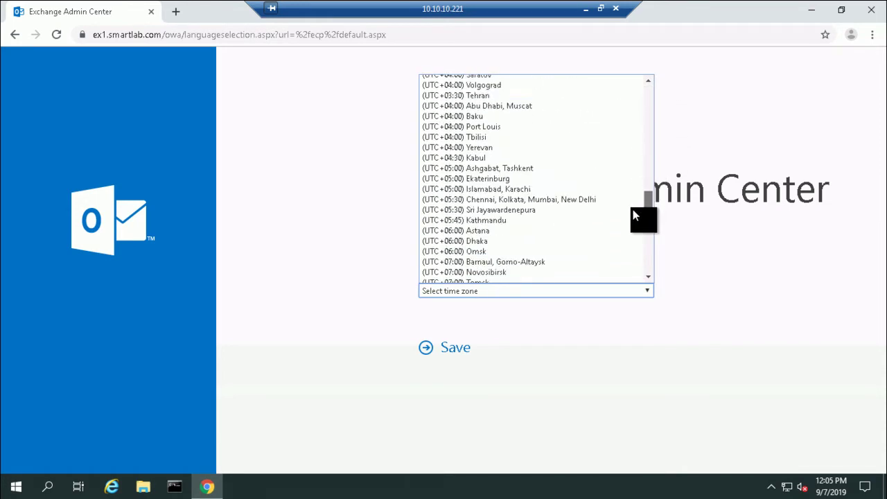
pyautogui.click(604, 170)
pyautogui.click(457, 347)
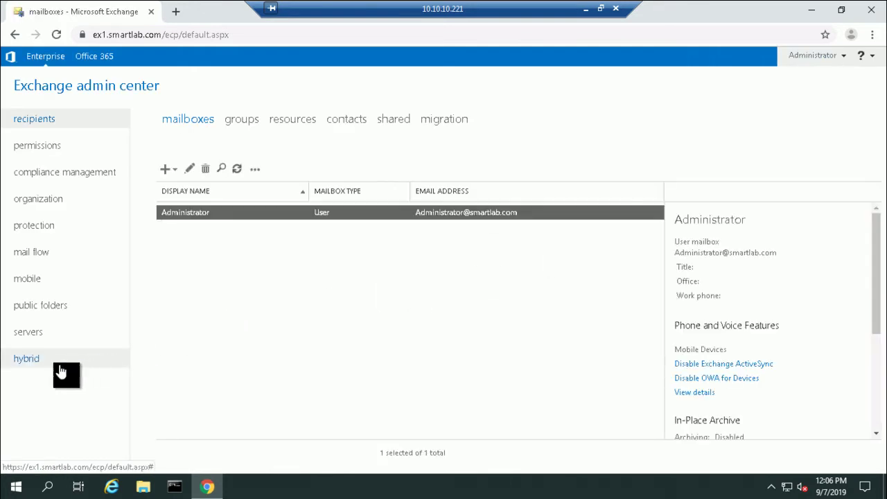
# Sign out and back in as Administrator, then open the servers list showing EX1.
pyautogui.click(842, 60)
pyautogui.click(814, 93)
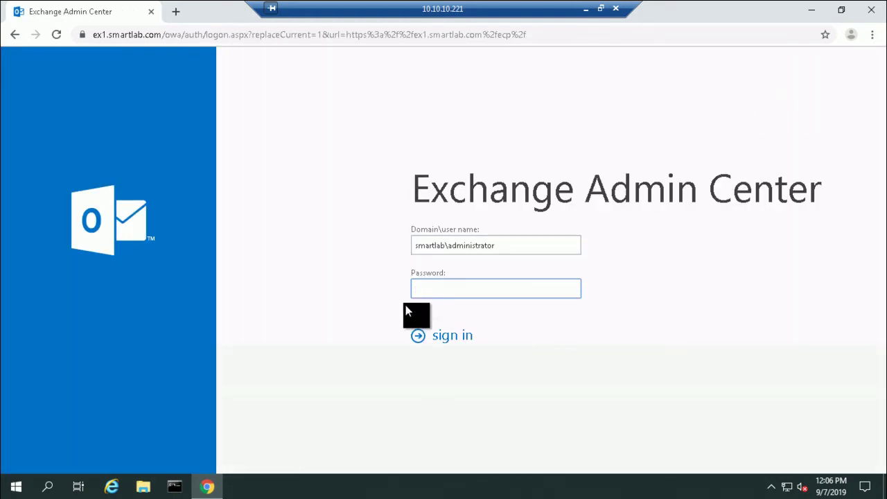
pyautogui.write('••')
pyautogui.press('Return')
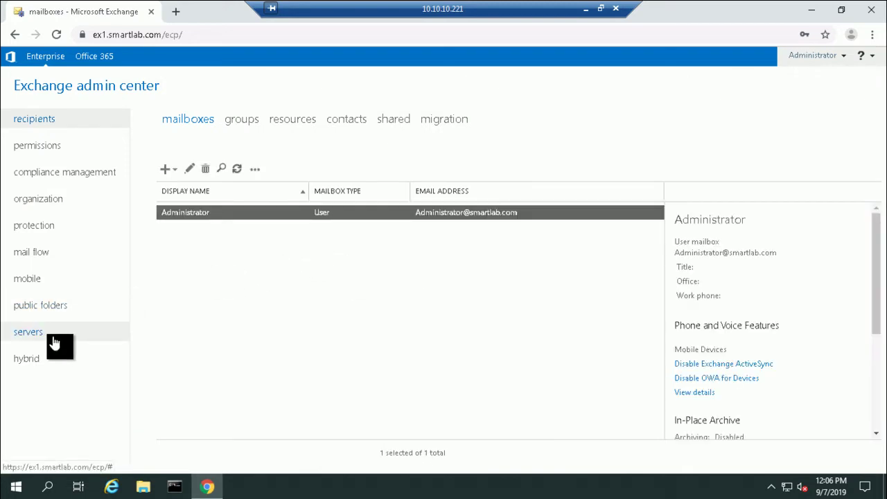
pyautogui.click(28, 332)
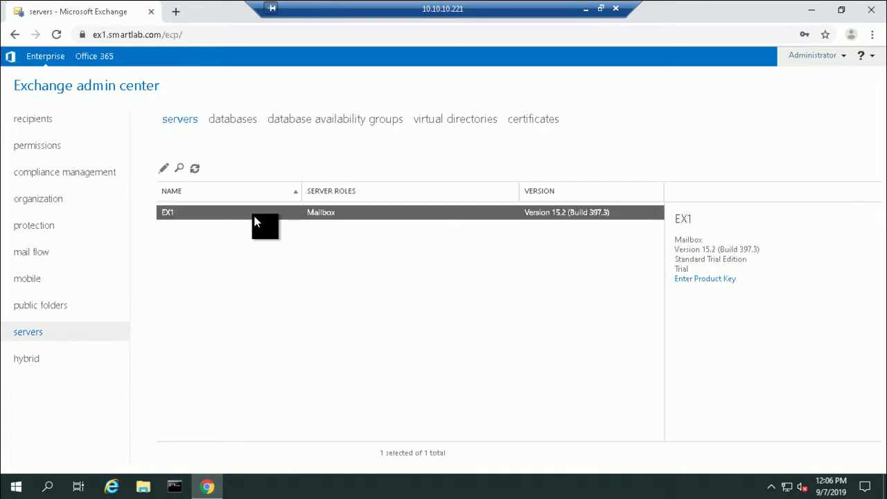
# Open EX1's product-key entry and click through the five key boxes.
pyautogui.click(705, 280)
pyautogui.click(362, 272)
pyautogui.click(407, 272)
pyautogui.click(455, 272)
pyautogui.click(508, 272)
pyautogui.click(547, 272)
pyautogui.click(365, 269)
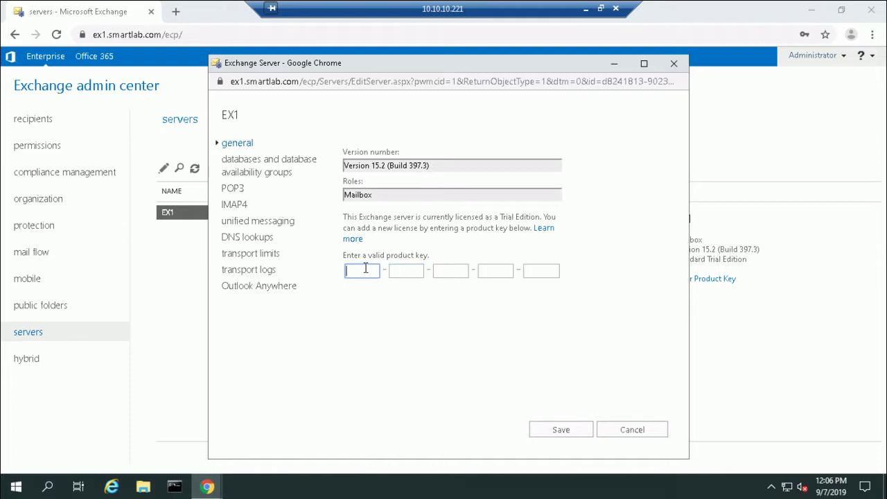
# Type a sample product key into the key groups, then cancel the dialog without saving.
pyautogui.write('12345')
pyautogui.click(397, 270)
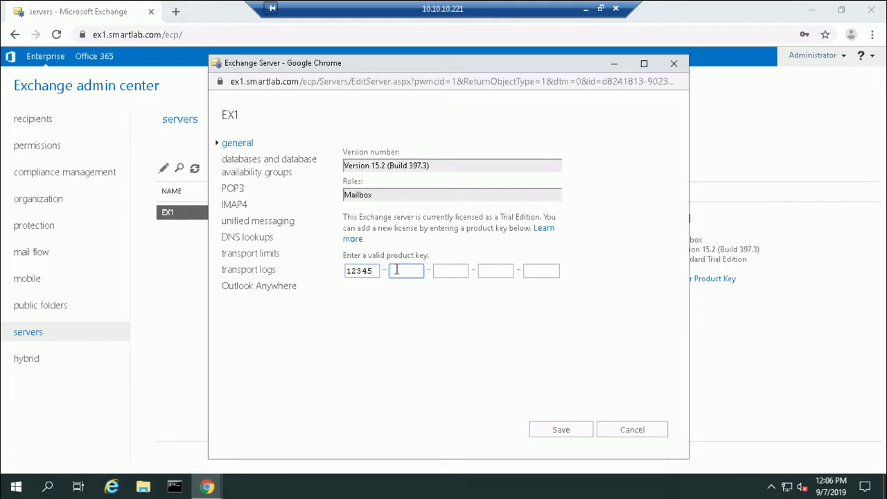
pyautogui.write('45612')
pyautogui.click(443, 272)
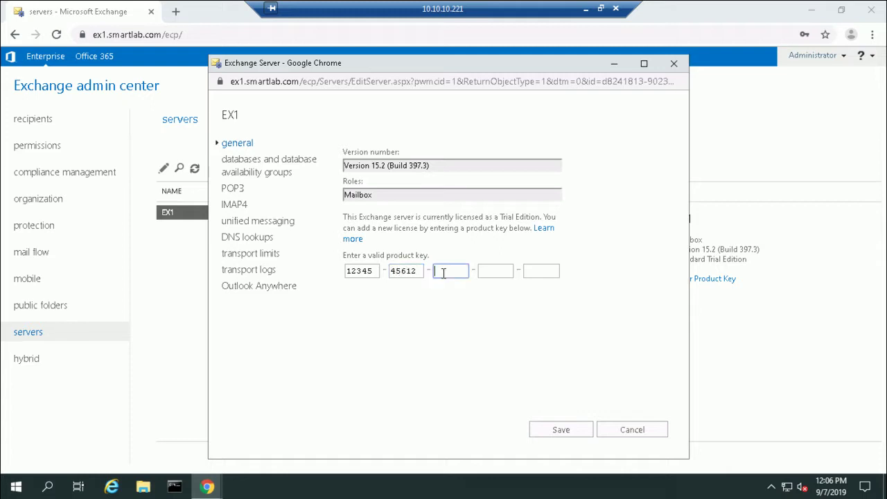
pyautogui.write('78945')
pyautogui.click(487, 272)
pyautogui.write('12345')
pyautogui.click(538, 271)
pyautogui.write('12345')
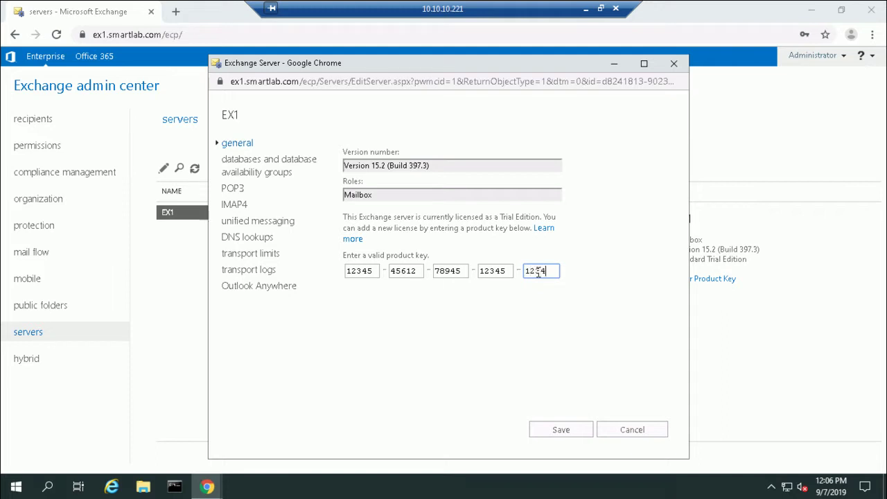
pyautogui.doubleClick(348, 272)
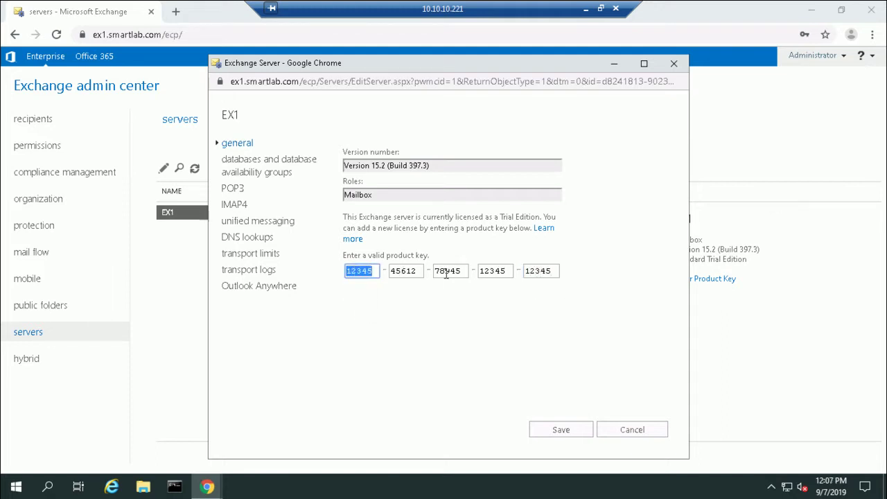
pyautogui.click(572, 273)
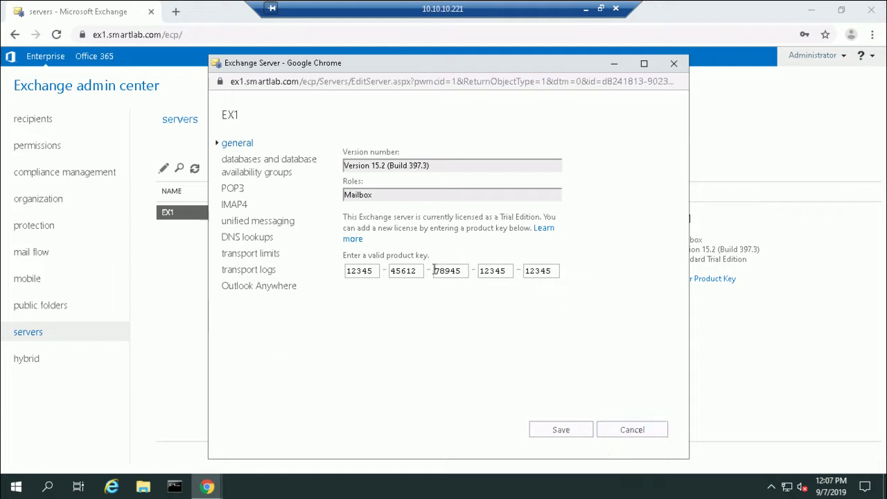
pyautogui.click(614, 432)
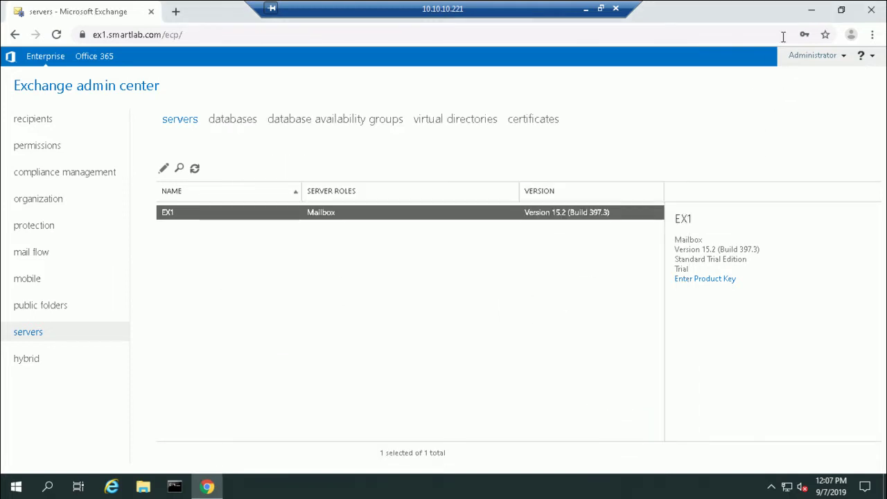
# Leave the remote session and scroll the Word guide to 'Option 2 – Enter the Product key using Exchange Management Shell'.
pyautogui.click(810, 11)
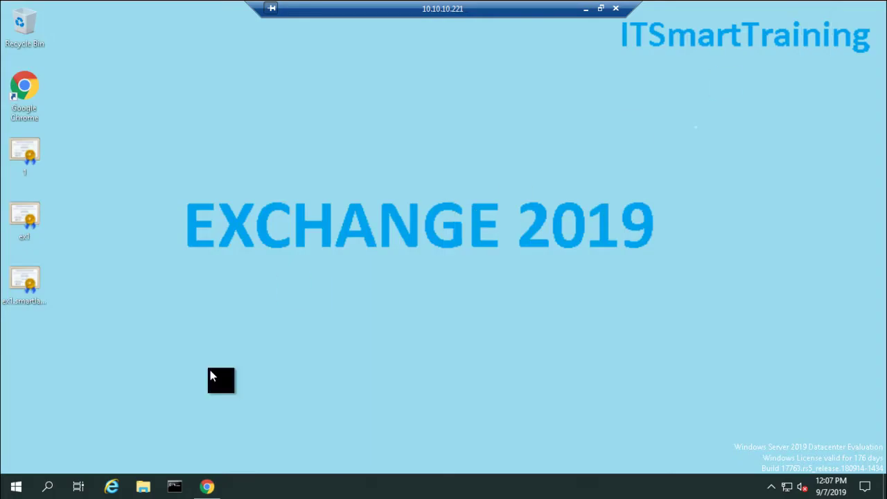
pyautogui.click(585, 8)
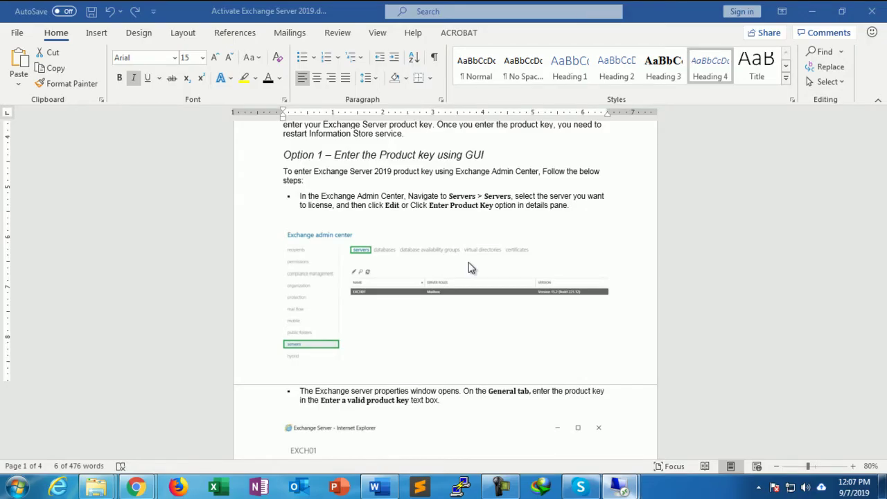
pyautogui.click(440, 367)
pyautogui.scroll(-3, 440, 367)
pyautogui.scroll(-4, 439, 366)
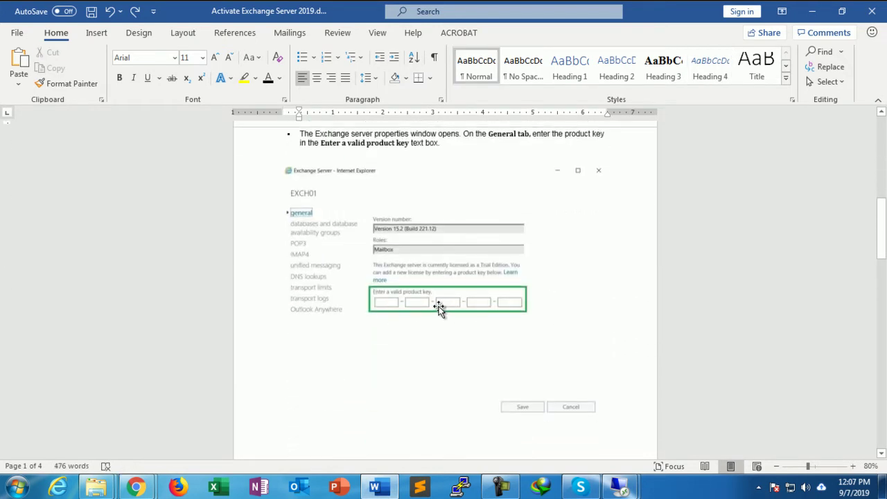
pyautogui.scroll(-3, 458, 305)
pyautogui.scroll(-12, 459, 307)
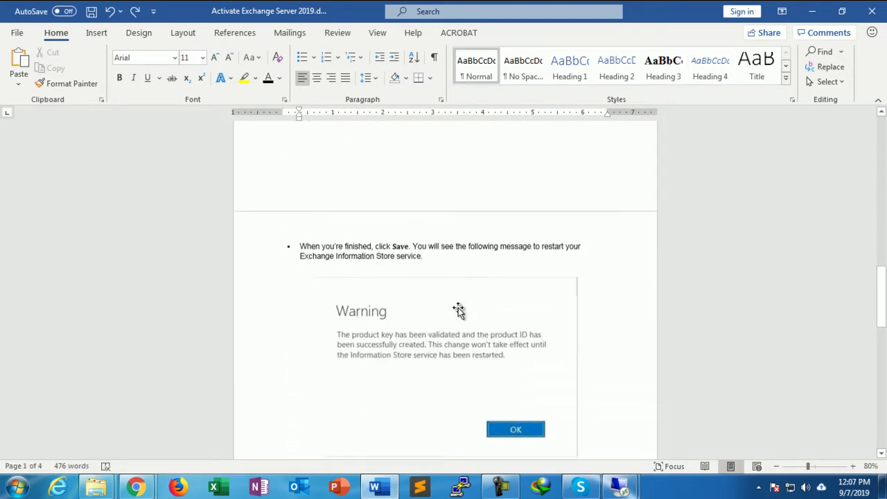
pyautogui.scroll(-7, 457, 308)
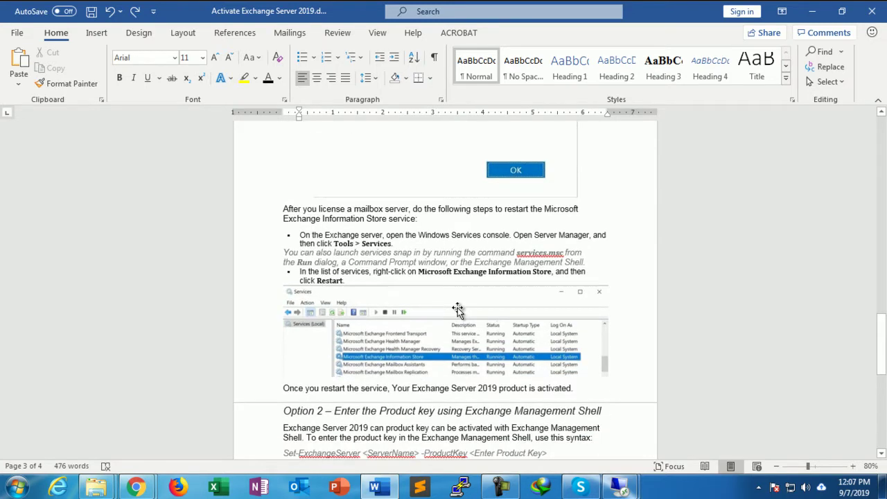
pyautogui.scroll(5, 457, 308)
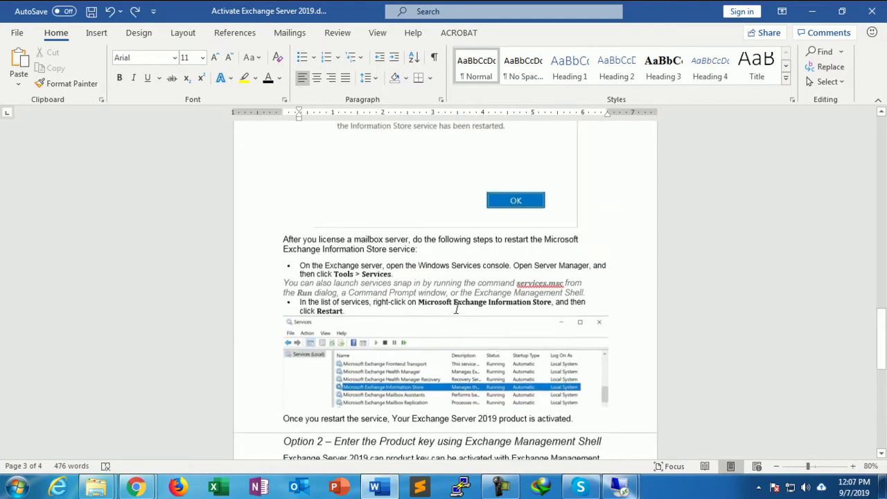
pyautogui.scroll(-5, 456, 308)
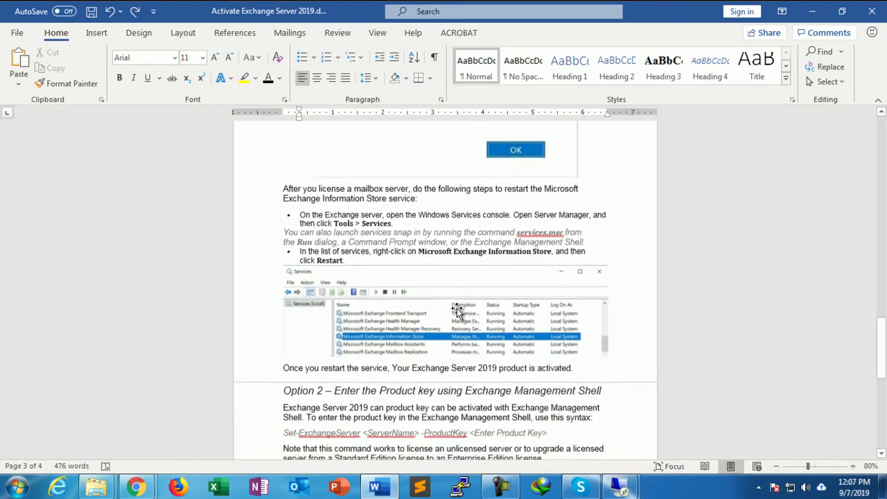
pyautogui.scroll(-1, 457, 308)
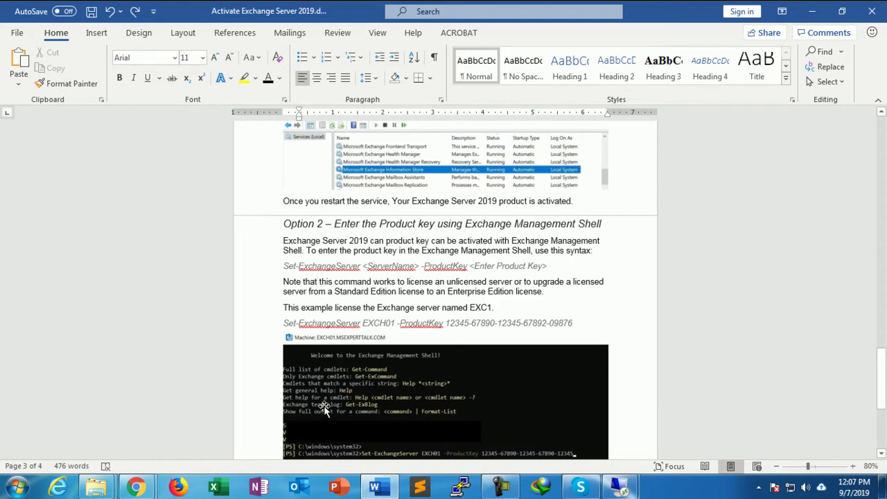
pyautogui.moveTo(139, 489)
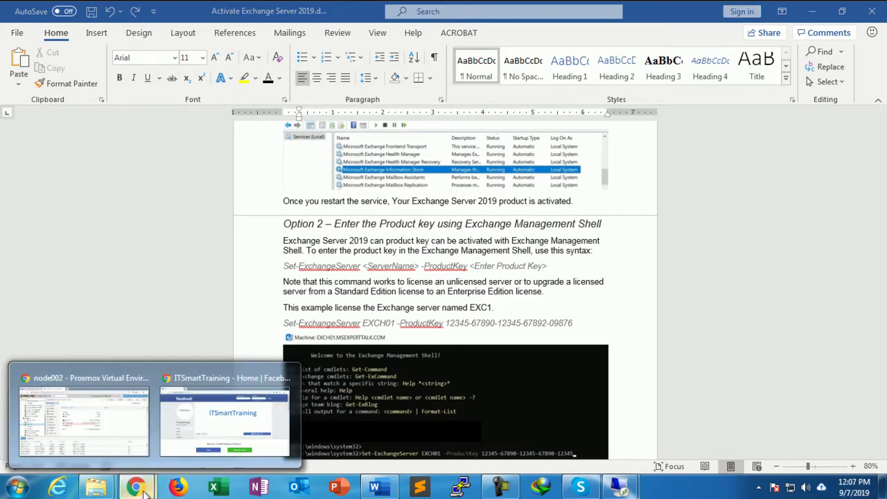
pyautogui.moveTo(136, 437)
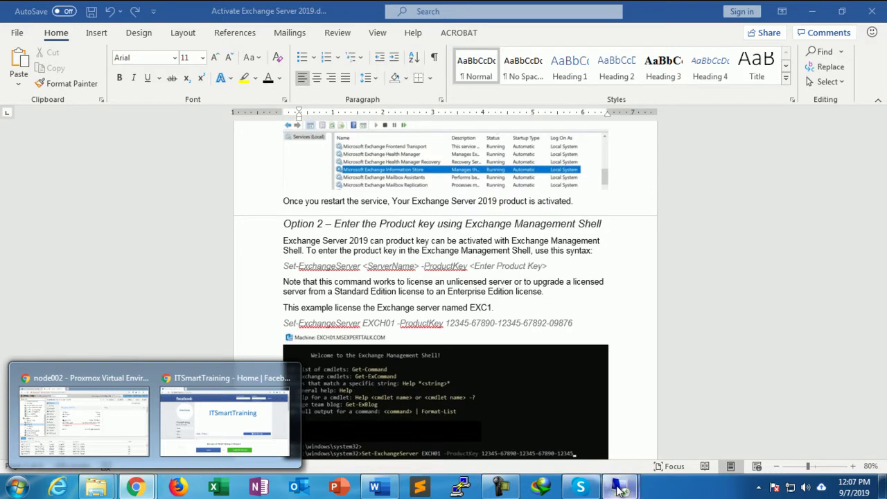
# Launch Exchange Management Shell from Start > Microsoft Exchange Server 2019 on the server, then return to the guide.
pyautogui.moveTo(619, 488)
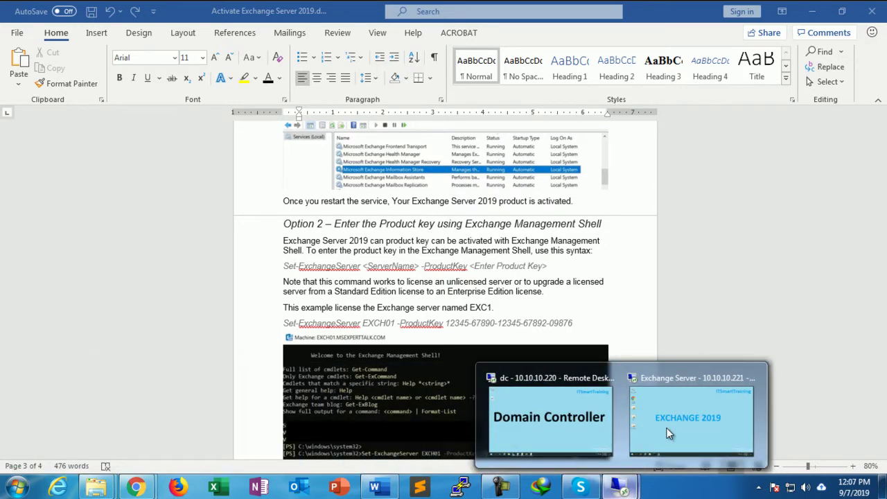
pyautogui.click(659, 436)
pyautogui.click(25, 489)
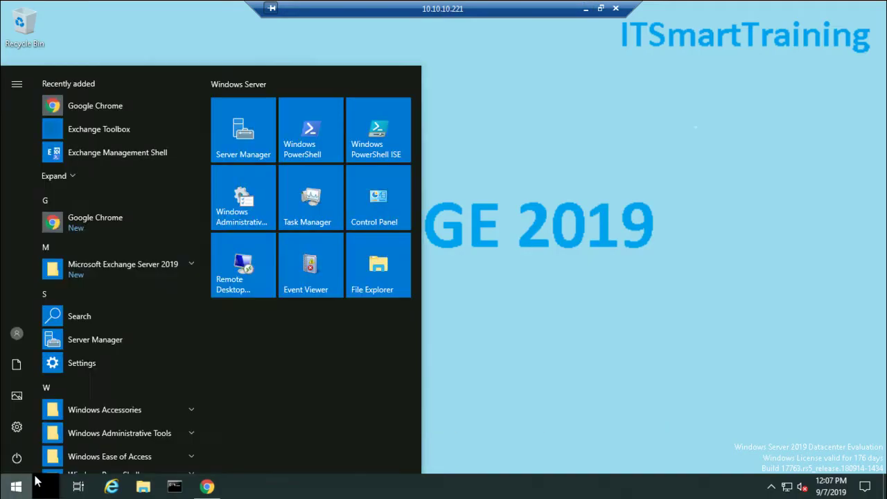
pyautogui.click(189, 265)
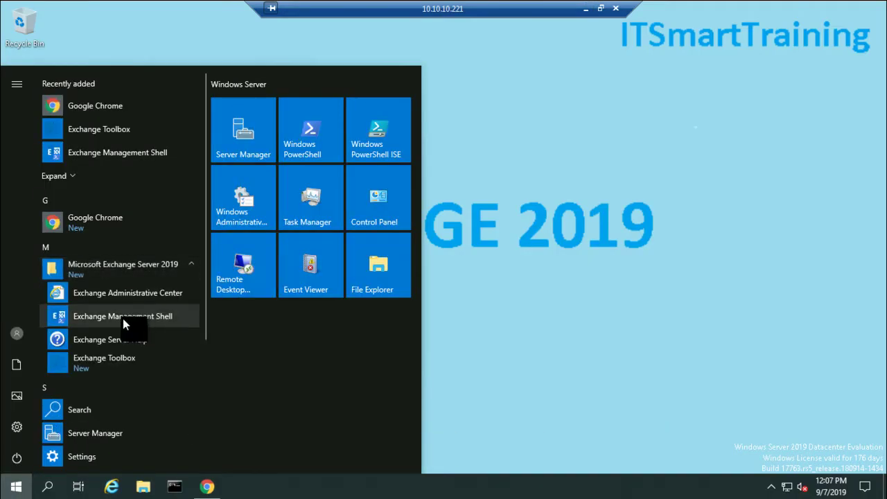
pyautogui.click(144, 317)
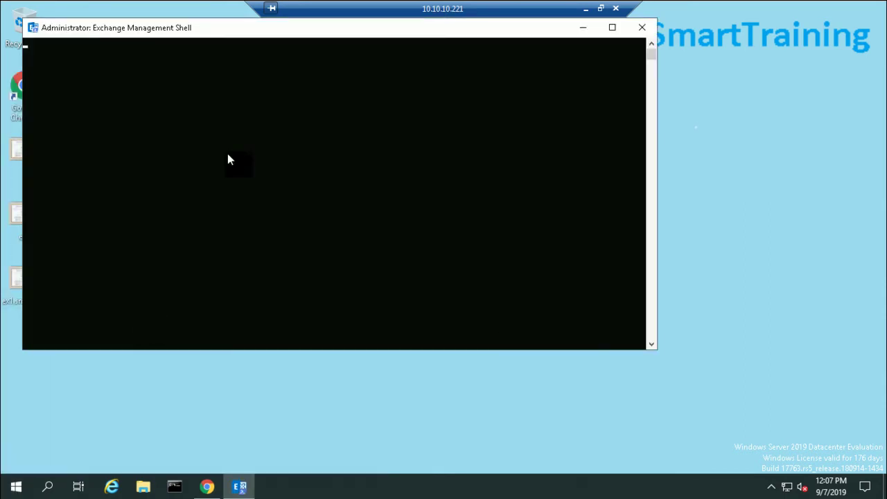
pyautogui.moveTo(227, 29); pyautogui.dragTo(350, 79)
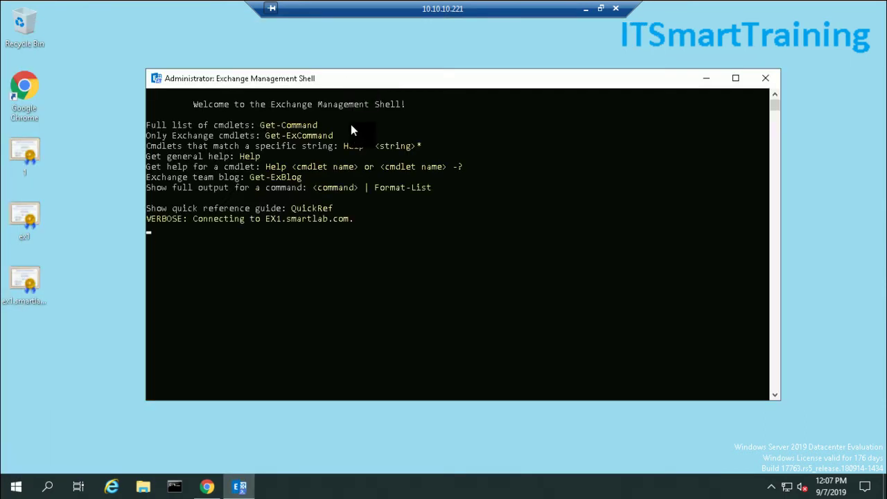
pyautogui.click(585, 8)
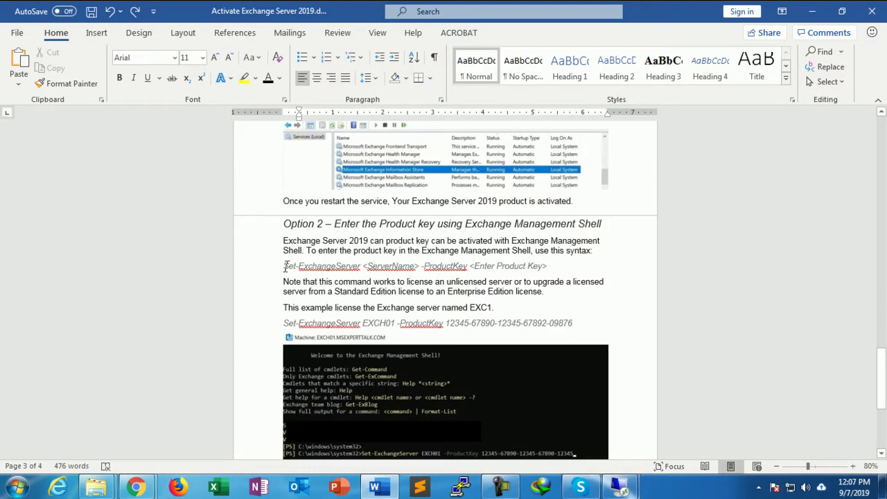
# Copy the guide's example Set-ExchangeServer EXCH01 -ProductKey command line.
pyautogui.moveTo(284, 266); pyautogui.dragTo(551, 268)
pyautogui.rightClick(518, 278)
pyautogui.click(369, 317)
pyautogui.moveTo(284, 322); pyautogui.dragTo(574, 324)
pyautogui.rightClick(525, 328)
pyautogui.click(551, 139)
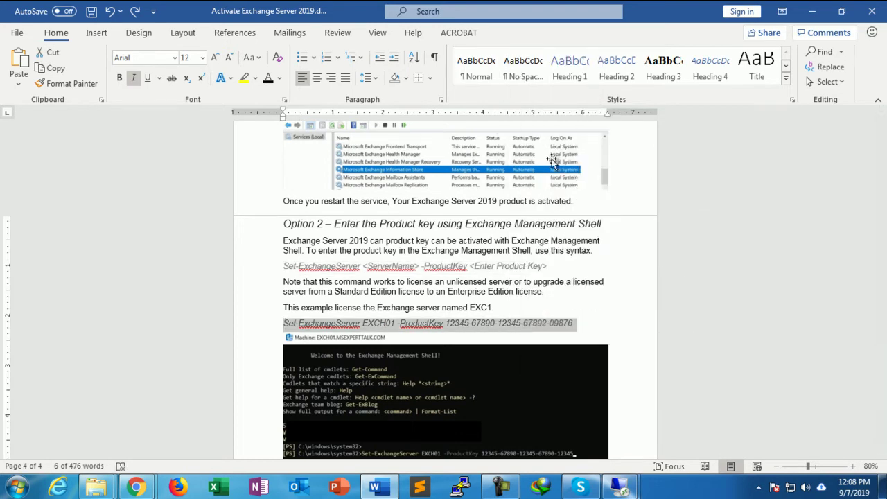
pyautogui.click(618, 487)
# Paste the command into Notepad on the server and change the server name EXCH01 to EX1.
pyautogui.click(668, 442)
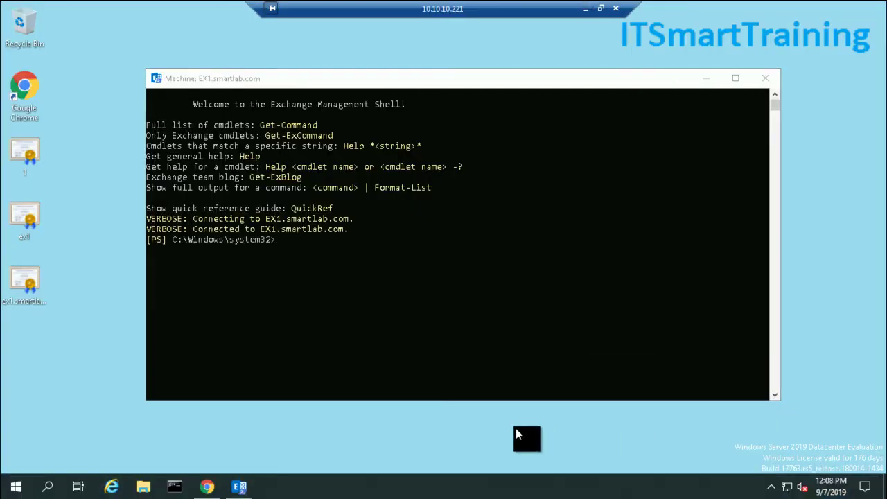
pyautogui.press('super+r')
pyautogui.write('notepad')
pyautogui.press('Return')
pyautogui.hotkey('ctrl', 'v')
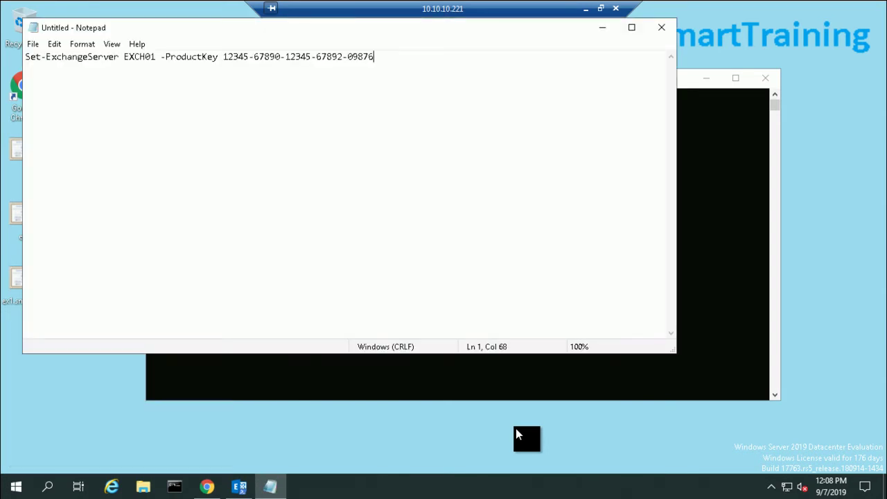
pyautogui.press('BackSpace')
pyautogui.press('BackSpace')
pyautogui.press('BackSpace')
# Copy the edited Set-ExchangeServer EX1 -ProductKey command and paste it into Exchange Management Shell.
pyautogui.click(152, 57)
pyautogui.moveTo(372, 57); pyautogui.dragTo(2, 61)
pyautogui.rightClick(59, 55)
pyautogui.click(92, 97)
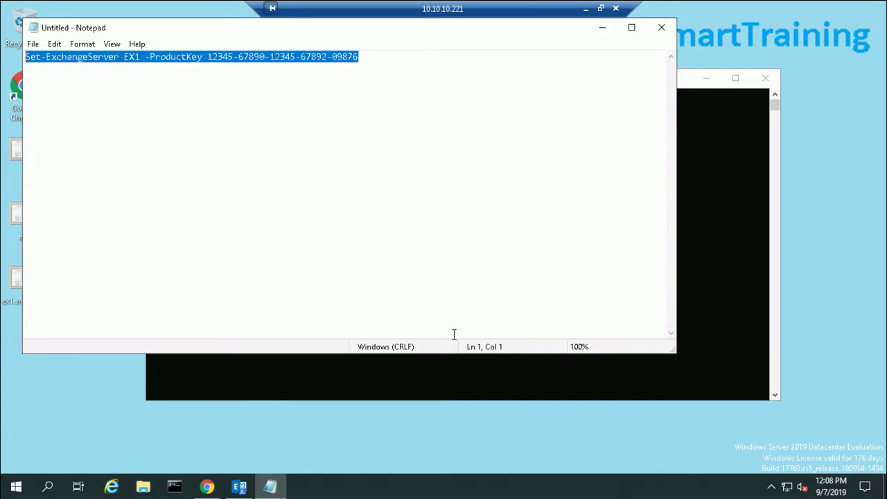
pyautogui.click(434, 336)
pyautogui.rightClick(426, 266)
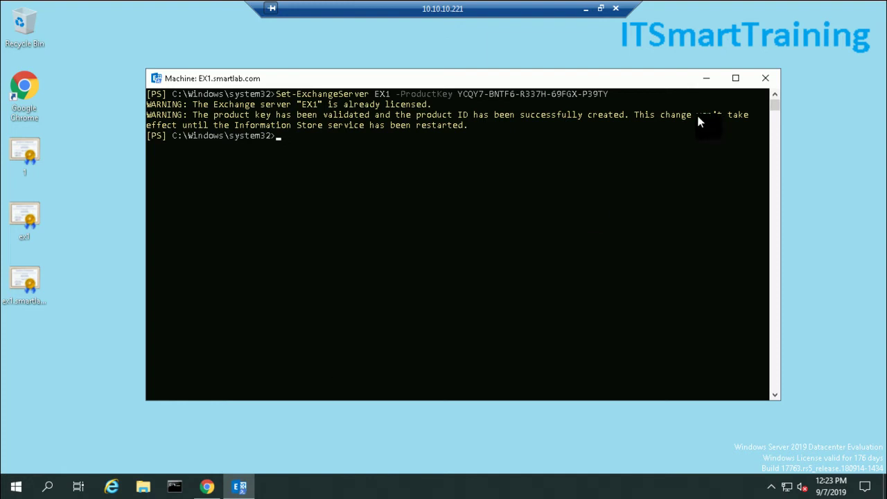
# Minimize the Exchange Management Shell, then close it from the taskbar jump list.
pyautogui.click(706, 77)
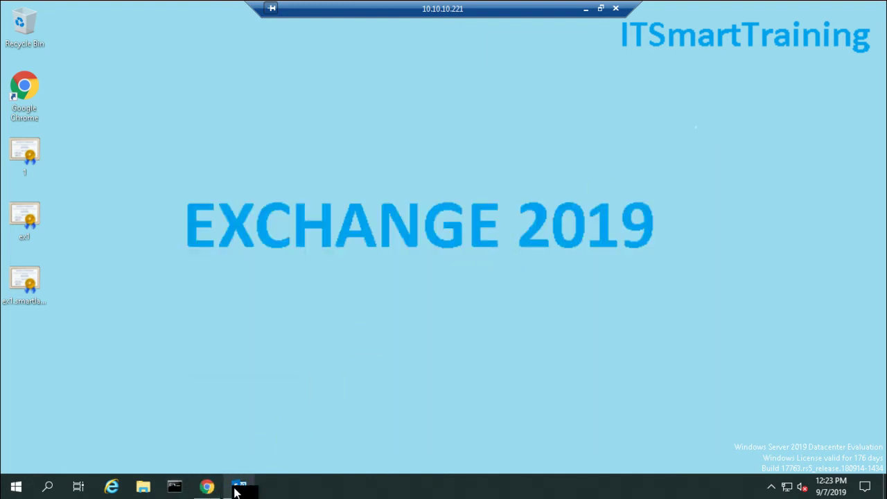
pyautogui.moveTo(205, 490)
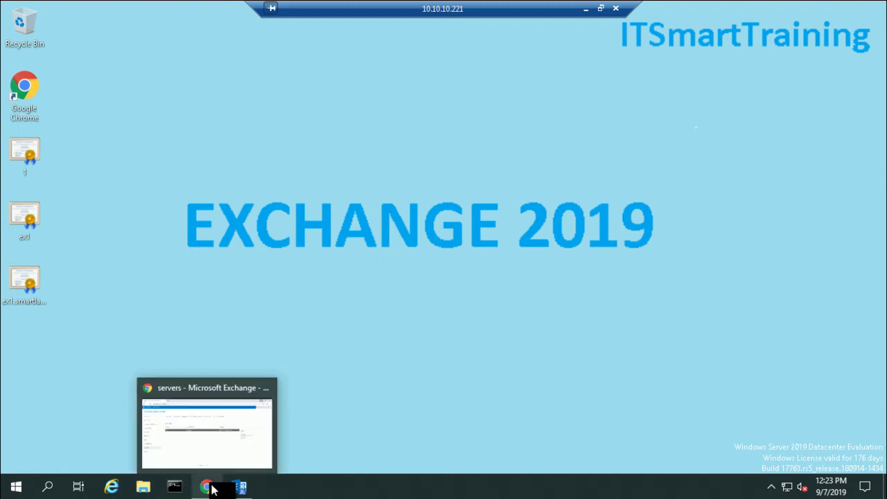
pyautogui.rightClick(239, 486)
pyautogui.click(223, 463)
# Show the recipients mailboxes page in the Exchange admin center, then minimize Chrome.
pyautogui.click(207, 486)
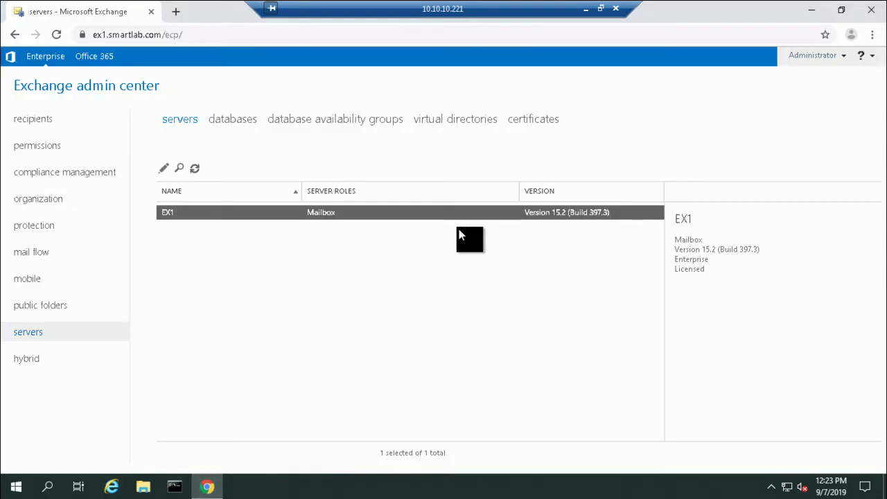
pyautogui.click(33, 118)
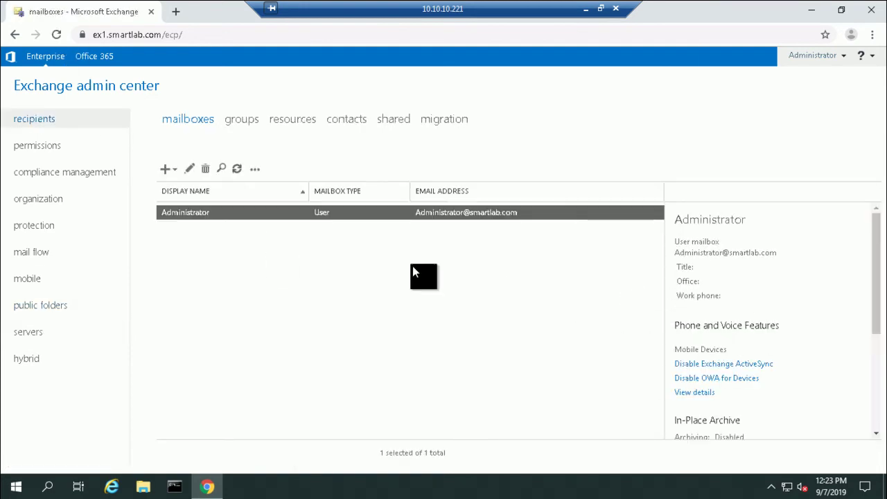
pyautogui.click(811, 10)
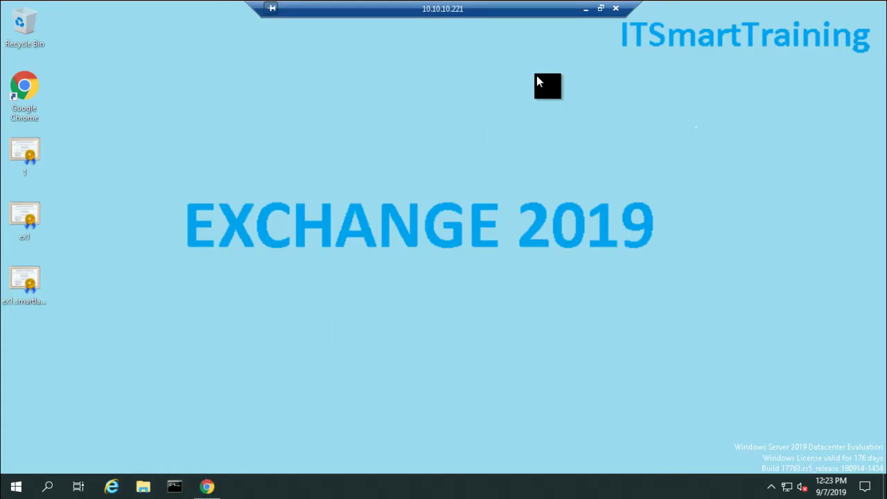
# Launch services.msc from the Run prompt on the Exchange server.
pyautogui.press('super+r')
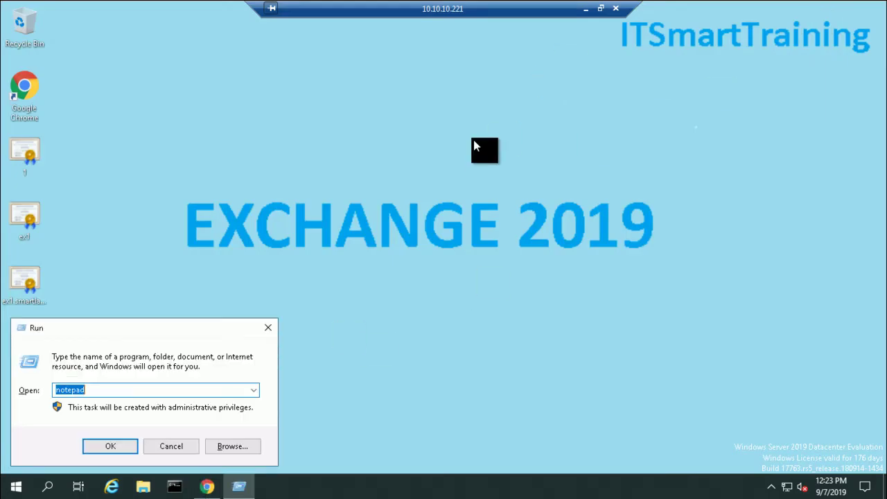
pyautogui.write('ser')
pyautogui.press('Down')
pyautogui.press('Return')
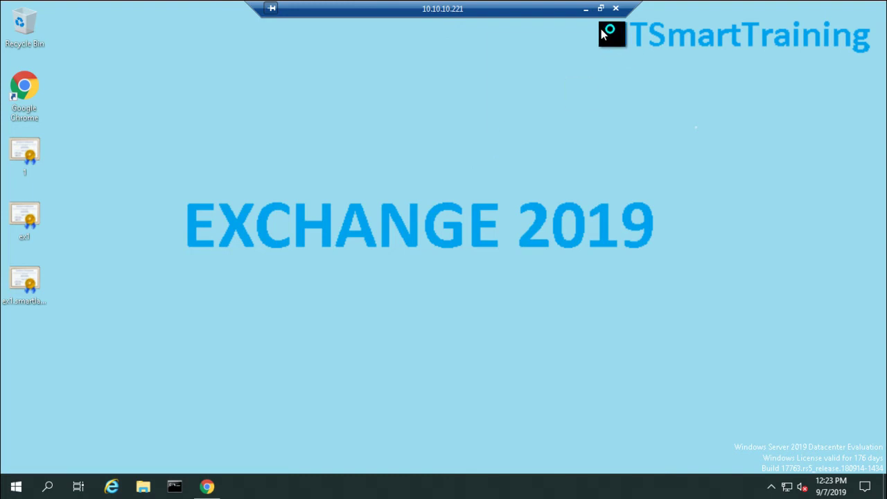
# Copy the 'Restart-Service MSExchangeIS' line from the Word activation guide.
pyautogui.click(585, 8)
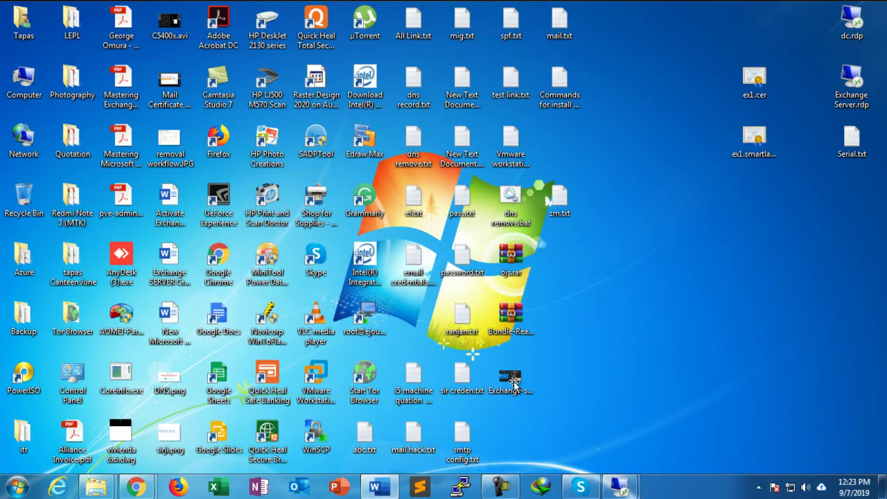
pyautogui.click(375, 487)
pyautogui.scroll(-4, 419, 355)
pyautogui.scroll(-1, 418, 356)
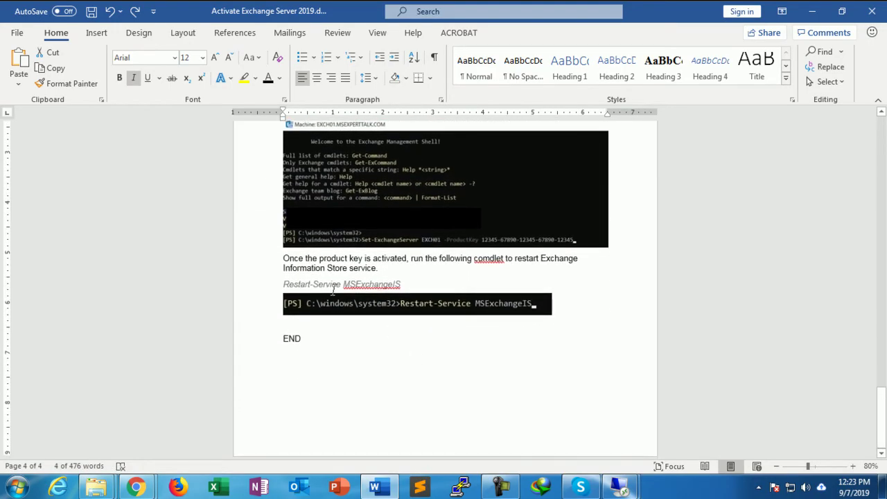
pyautogui.moveTo(343, 284); pyautogui.dragTo(409, 285)
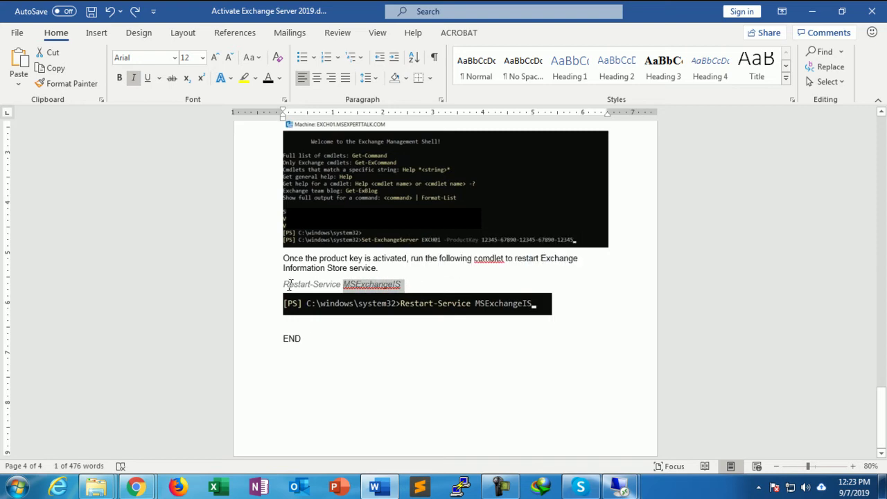
pyautogui.moveTo(284, 284); pyautogui.dragTo(399, 284)
pyautogui.rightClick(399, 285)
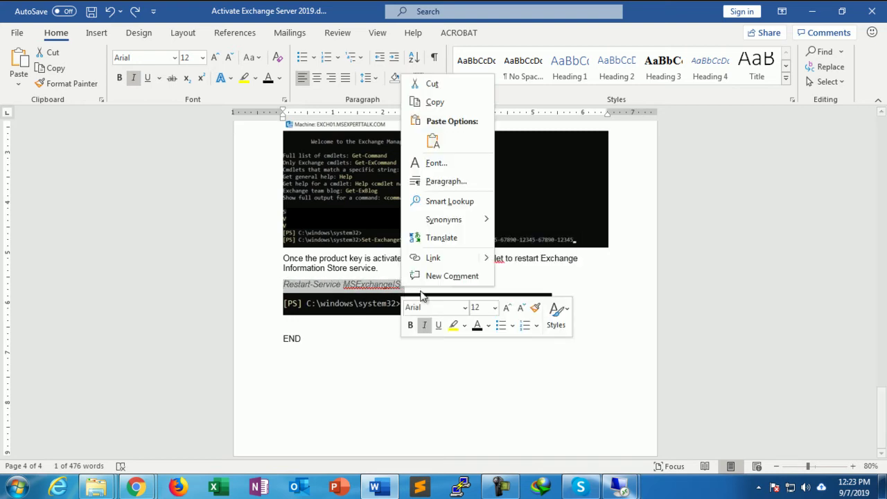
pyautogui.click(438, 102)
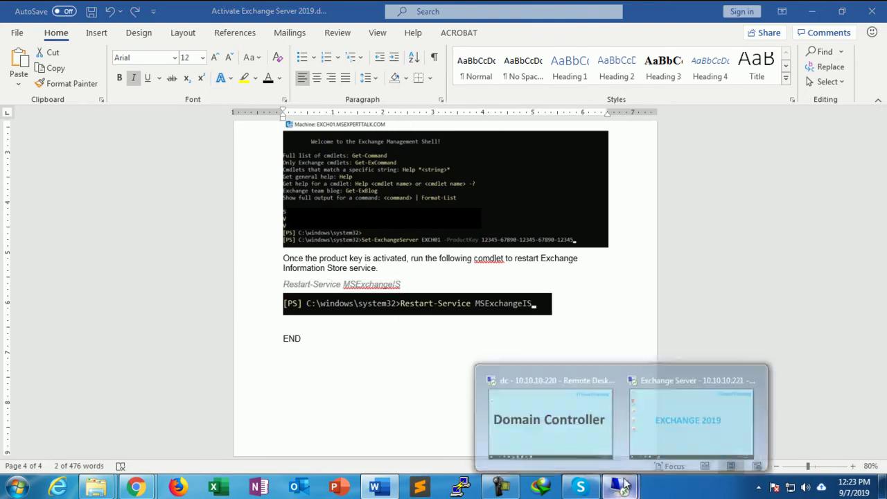
# Restart the Microsoft Exchange Information Store service in the Services console.
pyautogui.moveTo(620, 487)
pyautogui.click(686, 416)
pyautogui.click(227, 214)
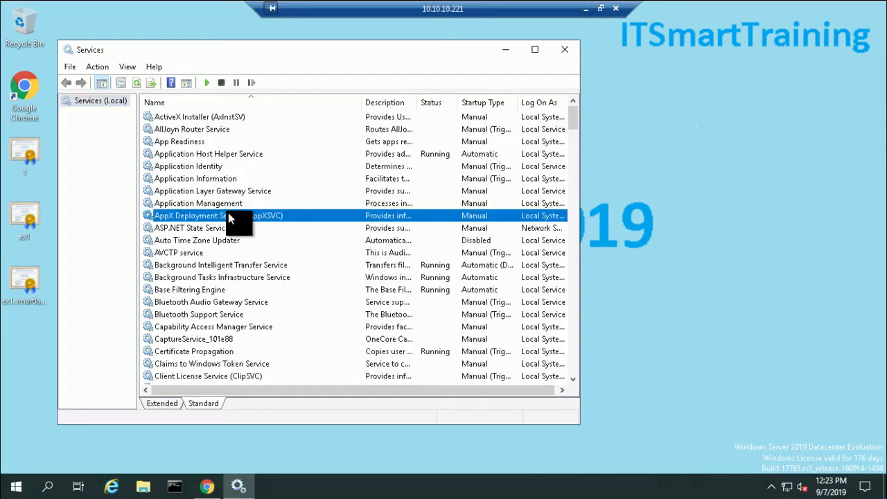
pyautogui.write('mi')
pyautogui.press('Down')
pyautogui.press('Down')
pyautogui.press('Down')
pyautogui.press('Down')
pyautogui.press('Down')
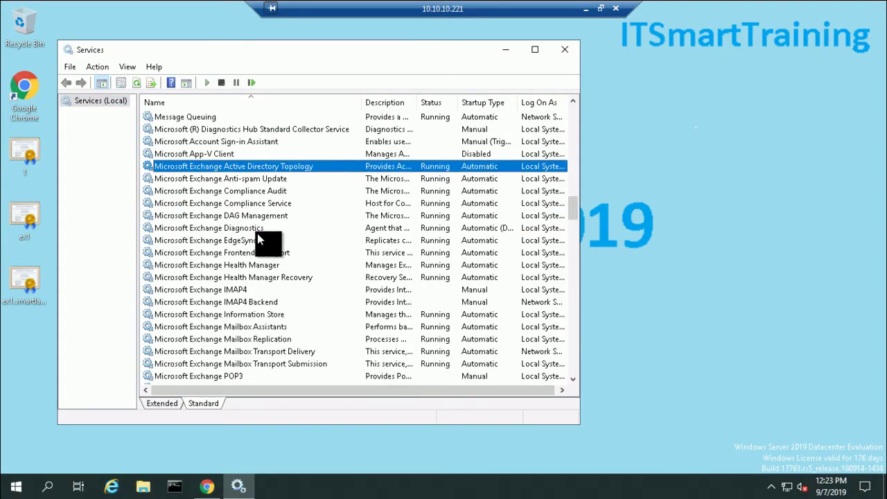
pyautogui.press('Down')
pyautogui.press('Down')
pyautogui.press('Down')
pyautogui.press('Down')
pyautogui.press('Down')
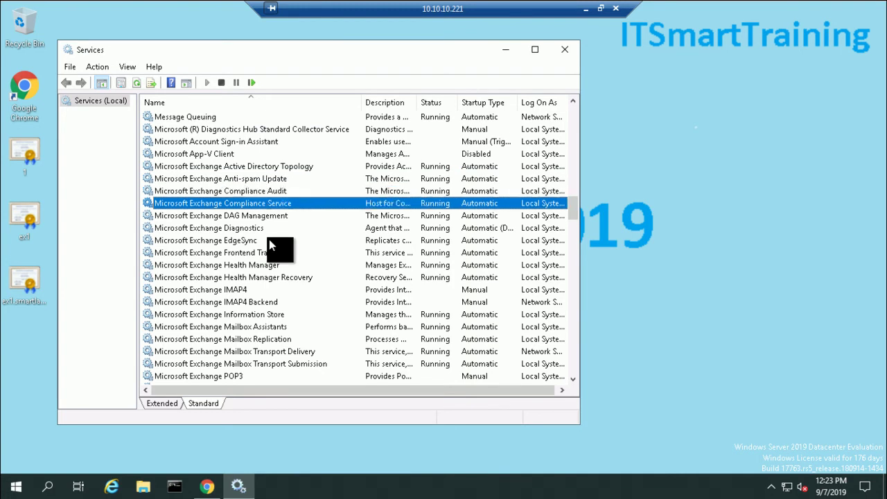
pyautogui.doubleClick(265, 317)
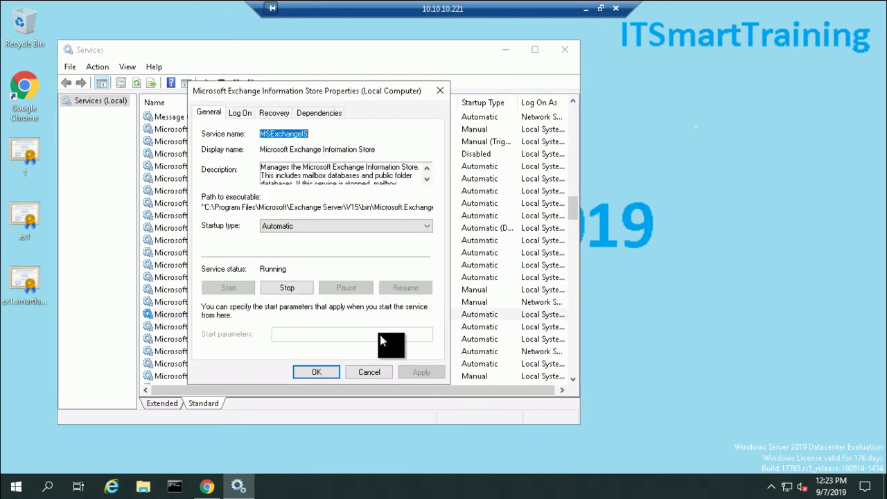
pyautogui.click(360, 372)
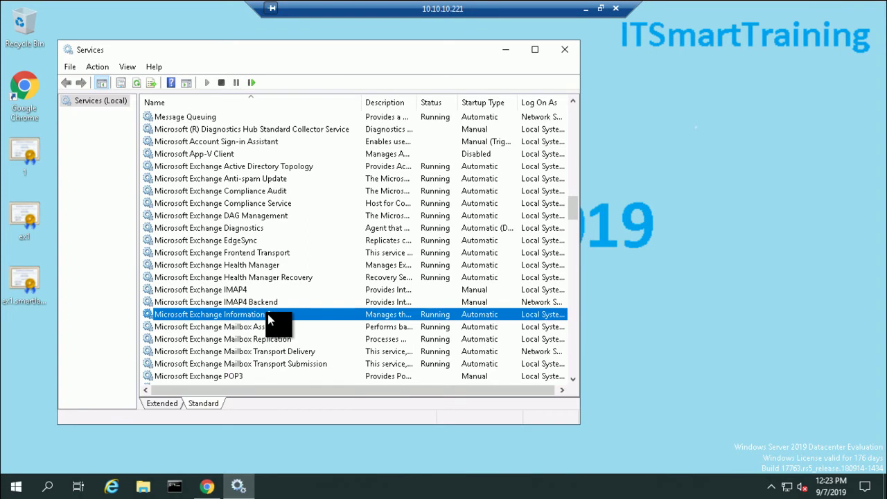
pyautogui.rightClick(267, 314)
pyautogui.click(314, 381)
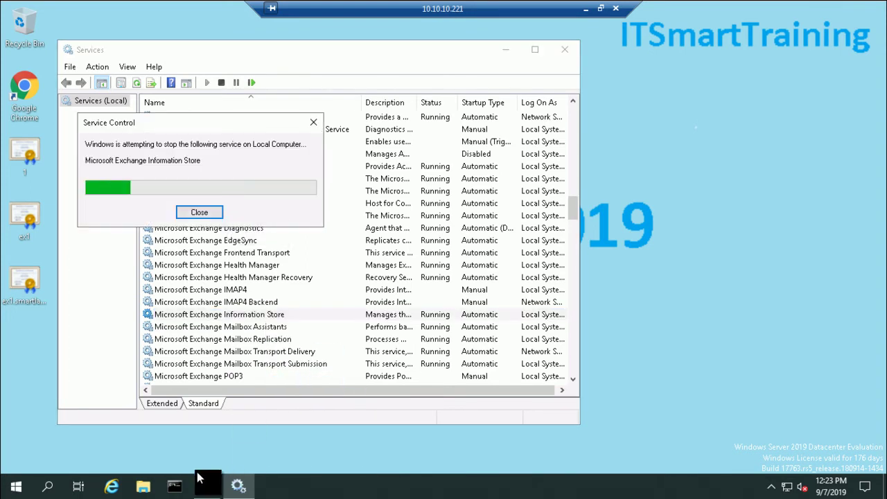
# Run the pasted Restart-Service MSExchangeIS command in Windows PowerShell, then close PowerShell.
pyautogui.click(16, 486)
pyautogui.click(308, 140)
pyautogui.hotkey('ctrl', 'v')
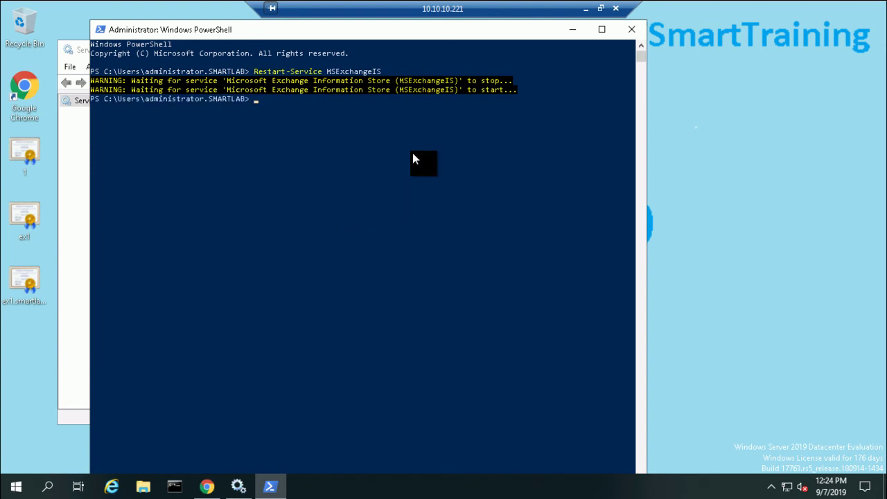
pyautogui.click(643, 25)
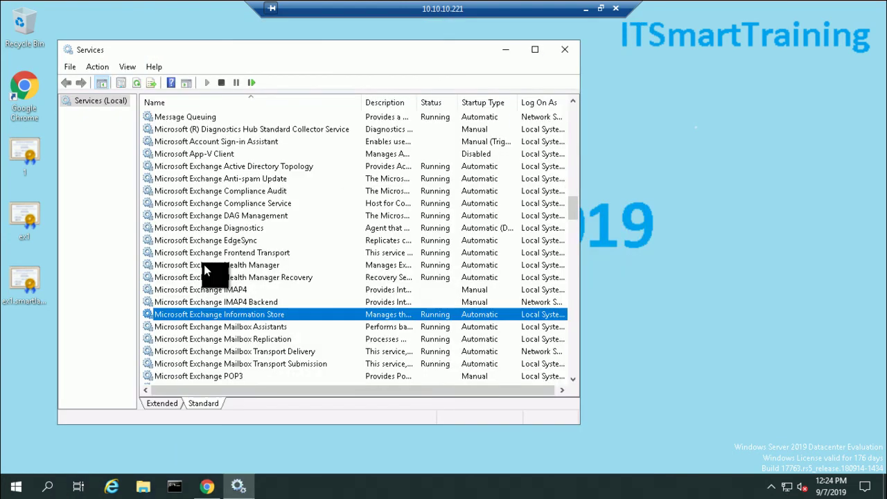
# Check on the servers page that EX1 shows Enterprise, Licensed in its details pane.
pyautogui.click(207, 486)
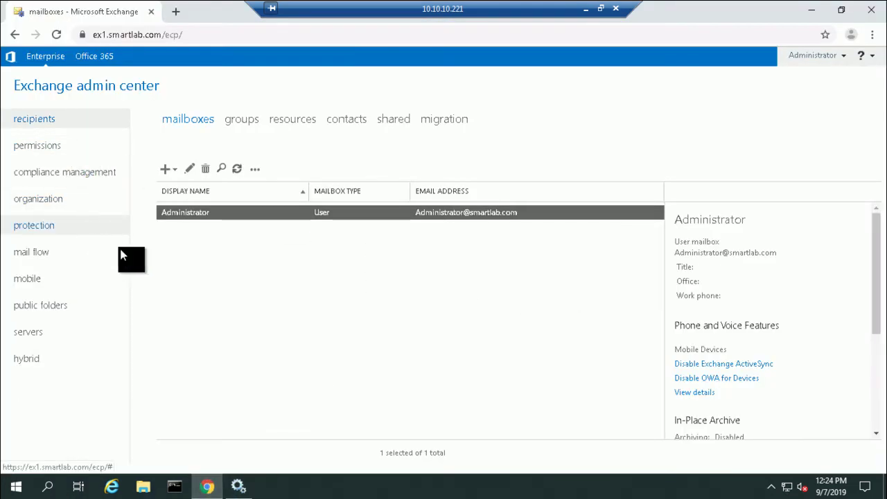
pyautogui.click(38, 343)
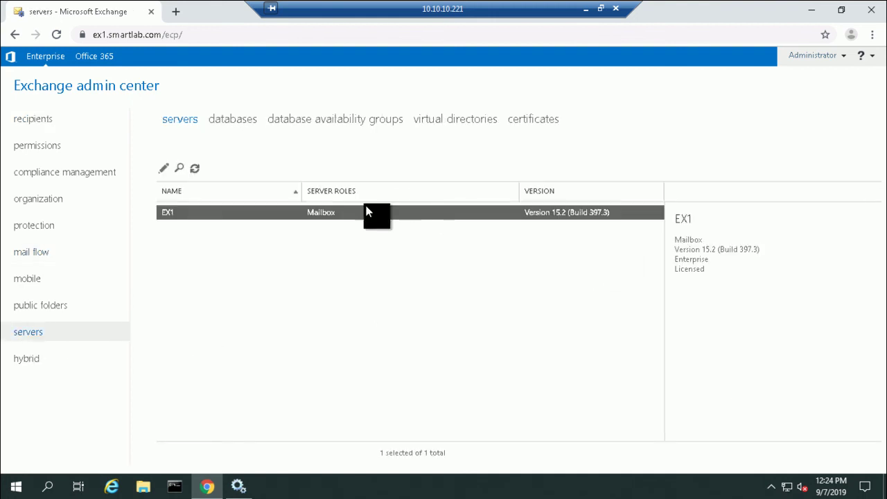
pyautogui.moveTo(676, 239); pyautogui.dragTo(708, 279)
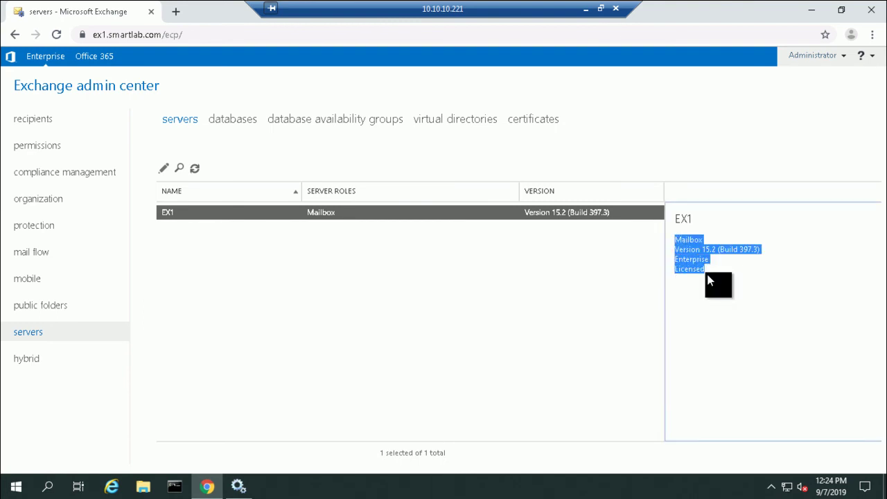